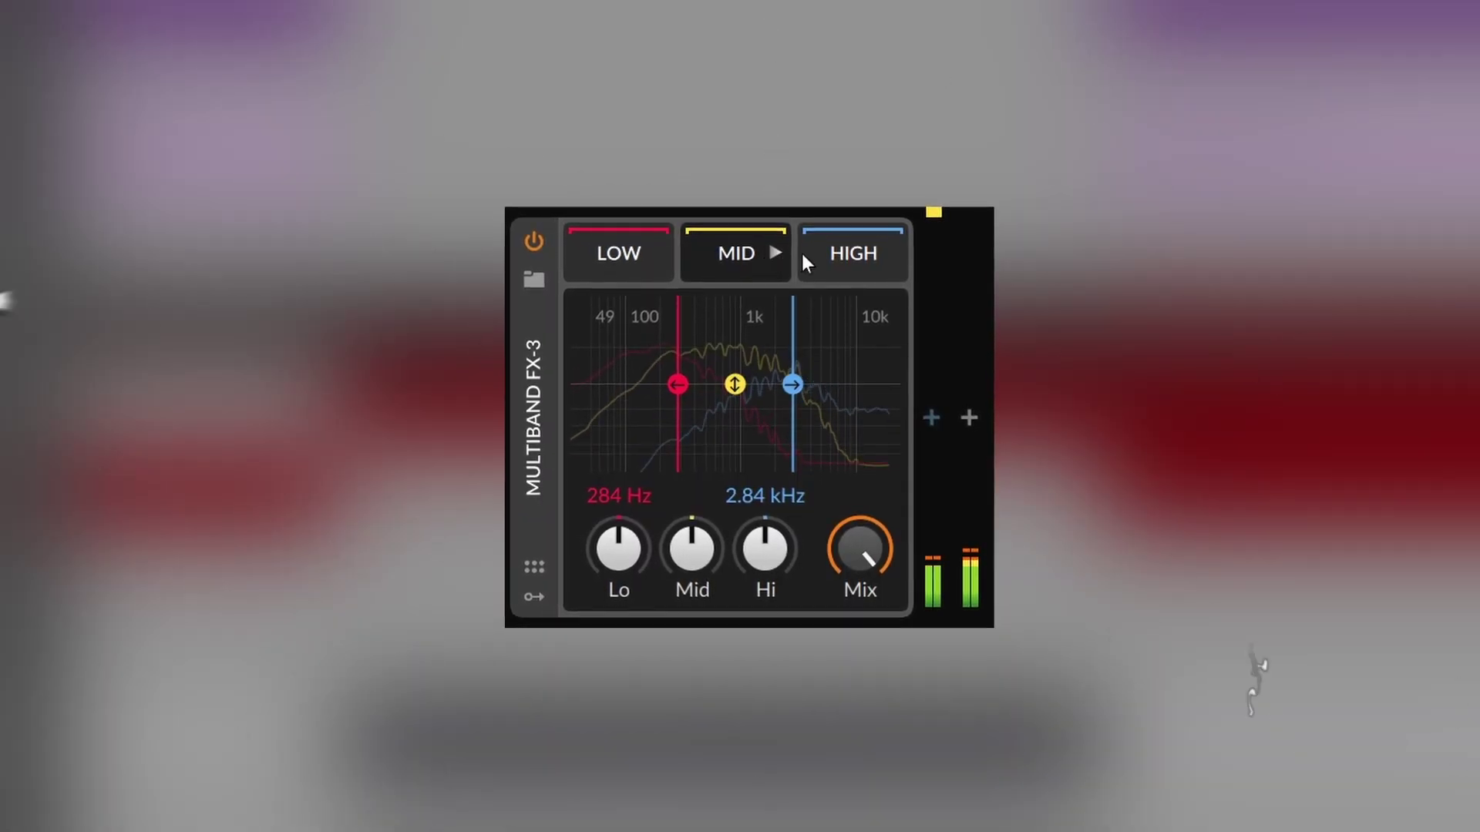
- Move the Chain container to another chain position and filter the browser to Audio FX, then Note FX
{"action": "left_click", "coordinate": [805, 259]}
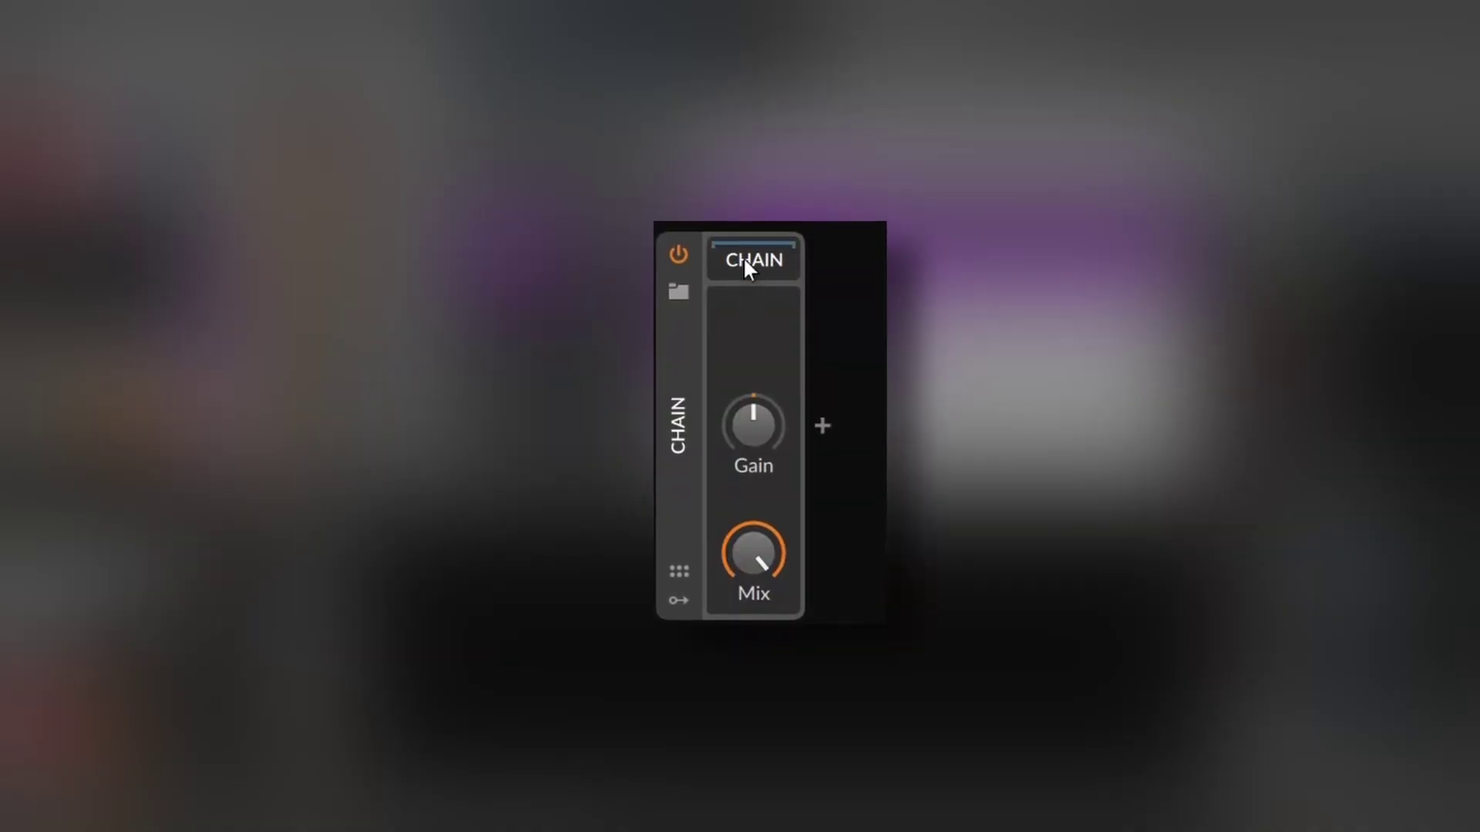
{"action": "left_click_drag", "start_coordinate": [743, 256], "coordinate": [816, 378]}
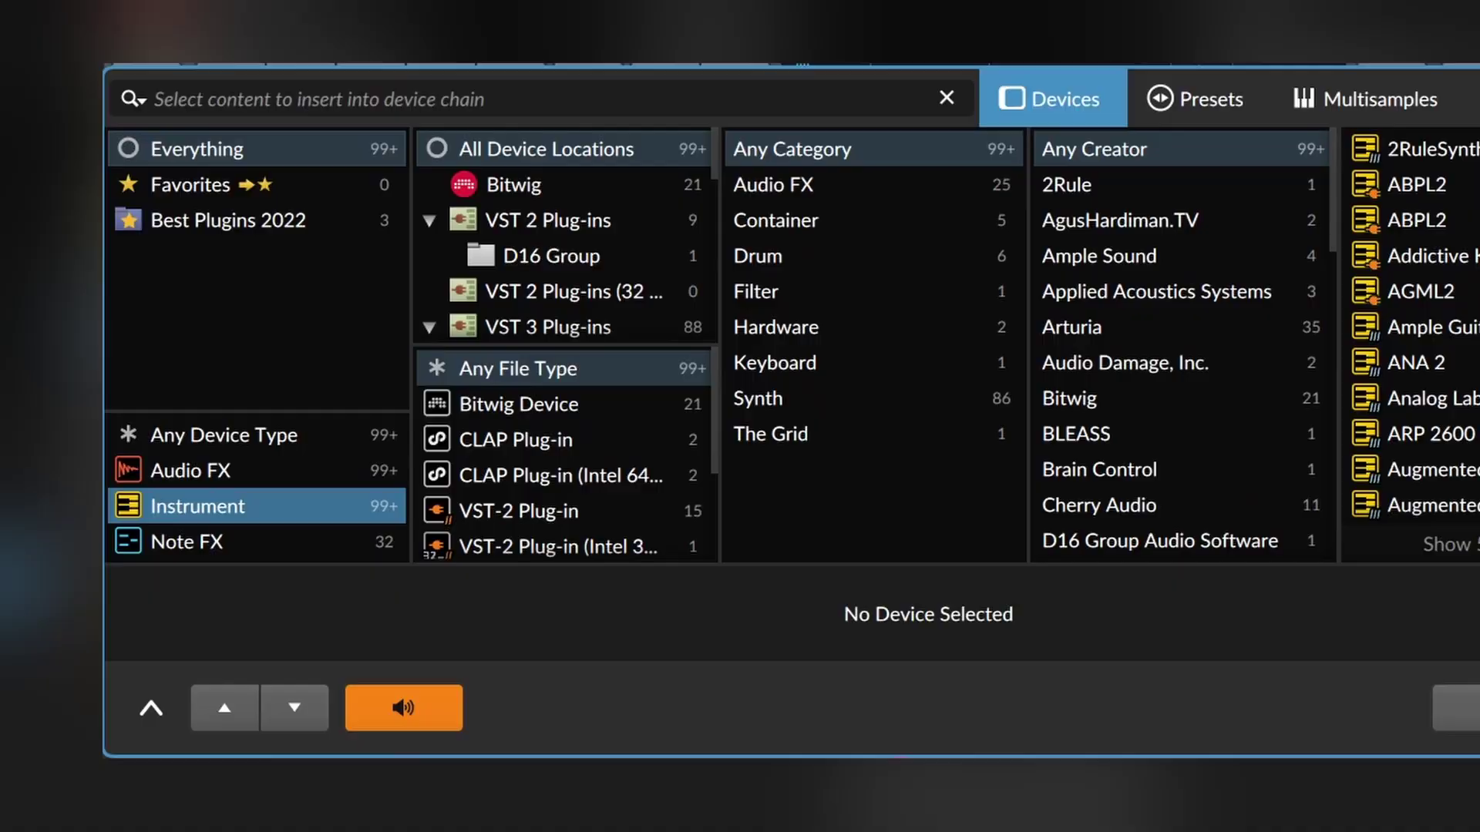
{"action": "left_click", "coordinate": [170, 472]}
{"action": "left_click", "coordinate": [166, 545]}
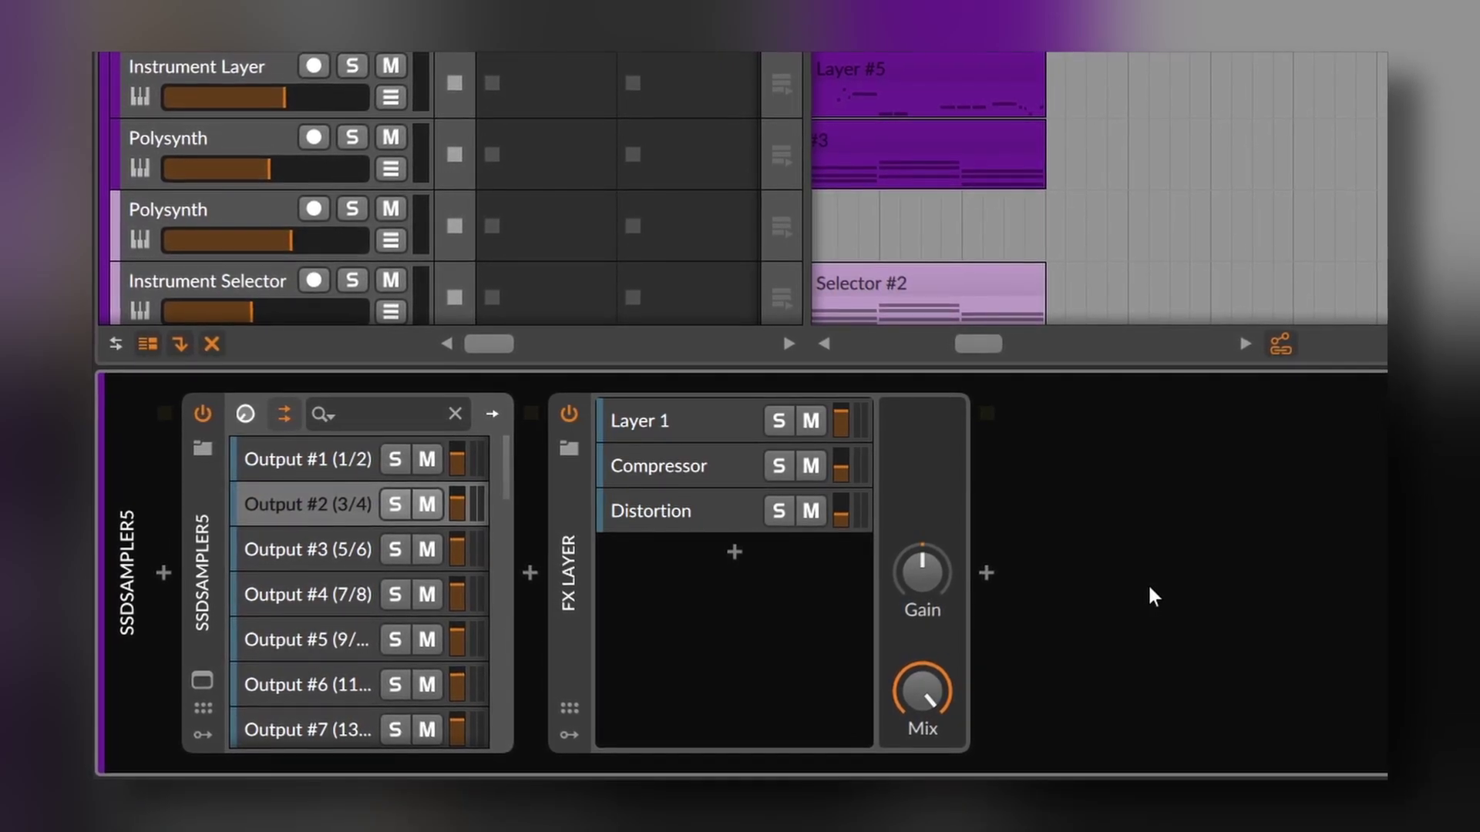
- Solo and unsolo Layer 1, then mute Layer 1, Compressor and Distortion in the FX Layer
{"action": "left_click", "coordinate": [779, 421]}
{"action": "left_click", "coordinate": [788, 272]}
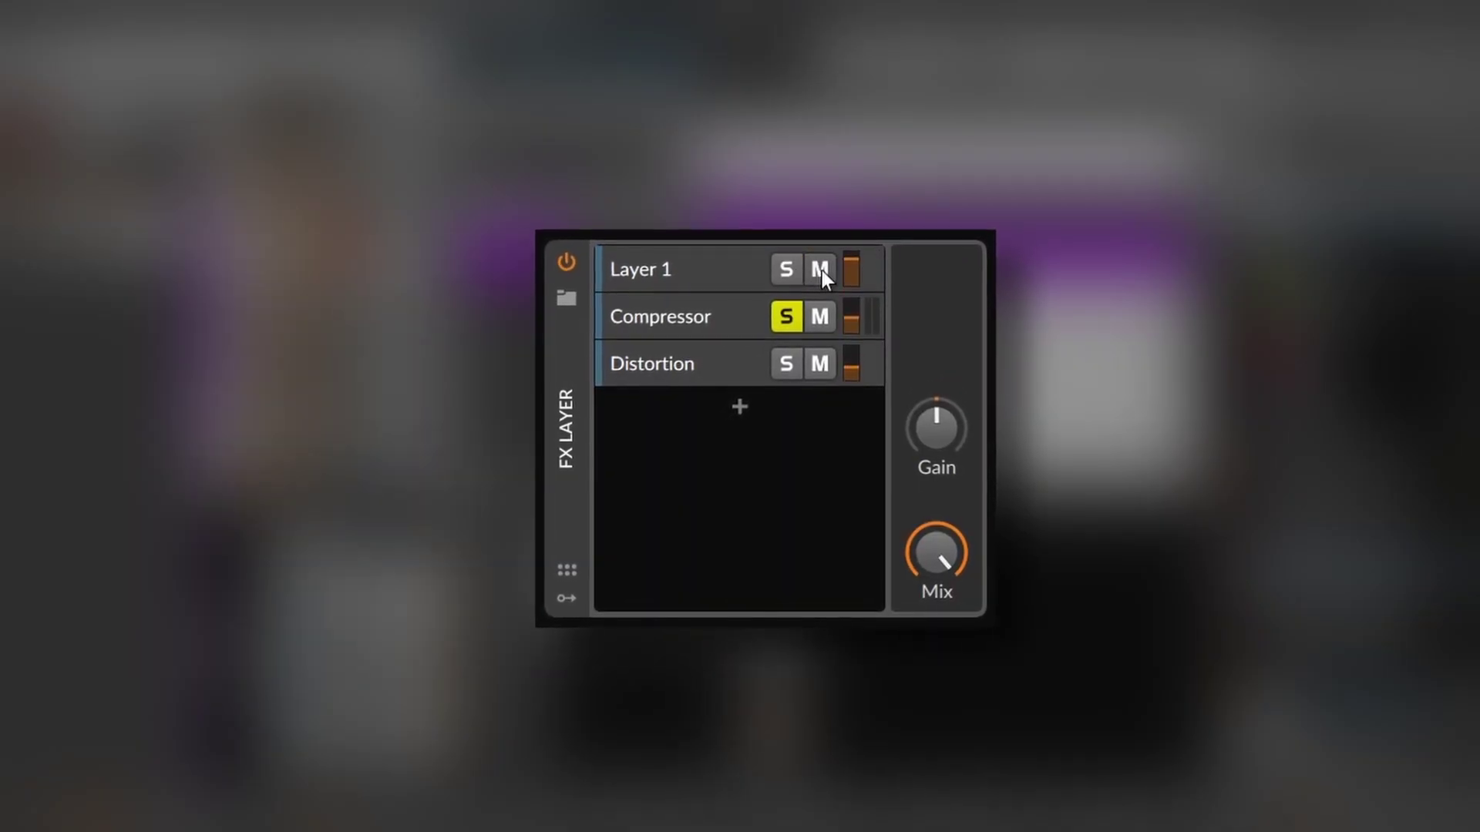
{"action": "left_click", "coordinate": [820, 272]}
{"action": "left_click", "coordinate": [820, 319]}
{"action": "left_click", "coordinate": [820, 365]}
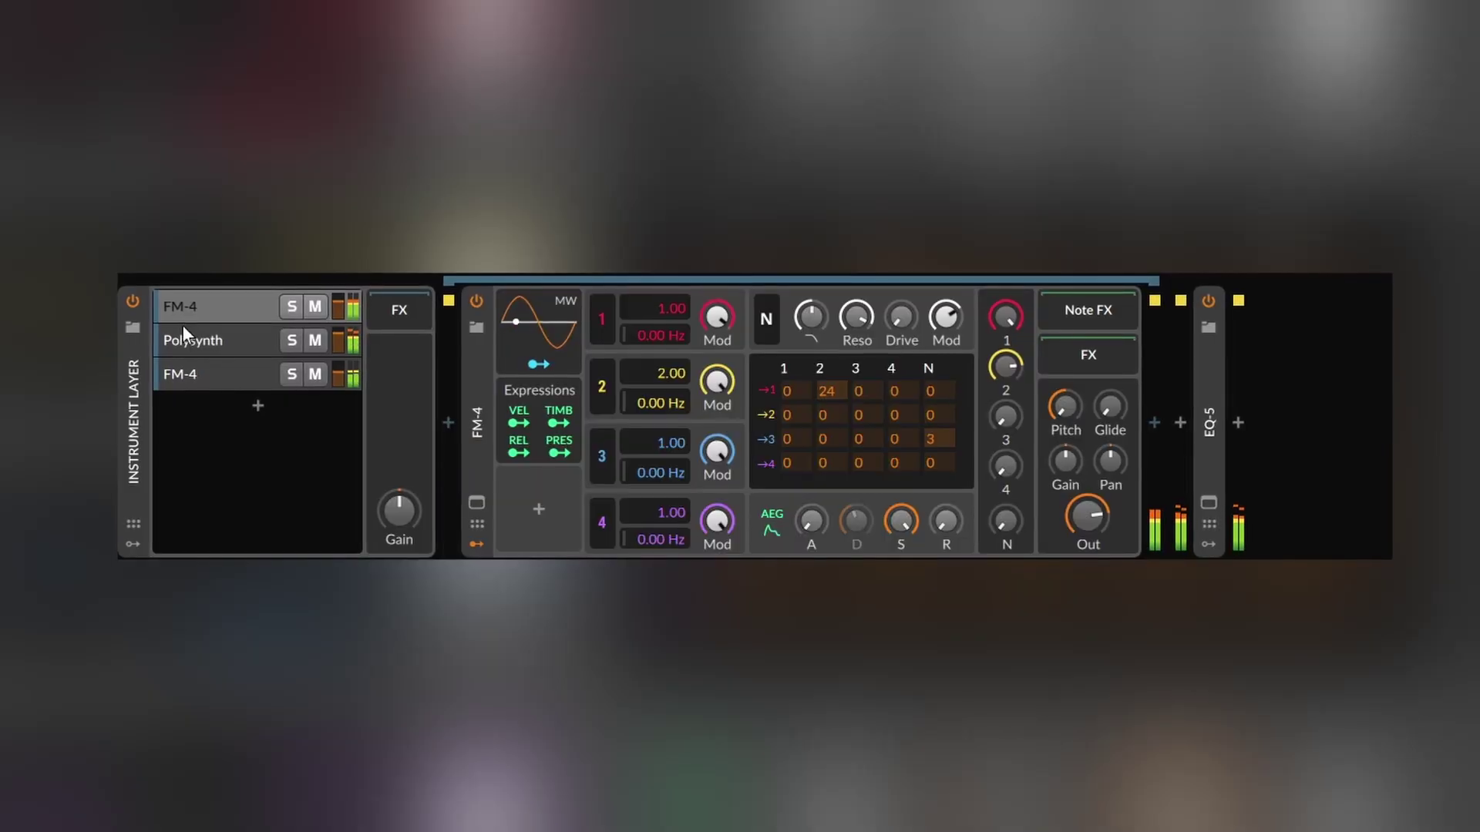
- Solo the third FM-4, Polysynth and top FM-4 layers in turn, viewing each instrument
{"action": "left_click", "coordinate": [229, 346]}
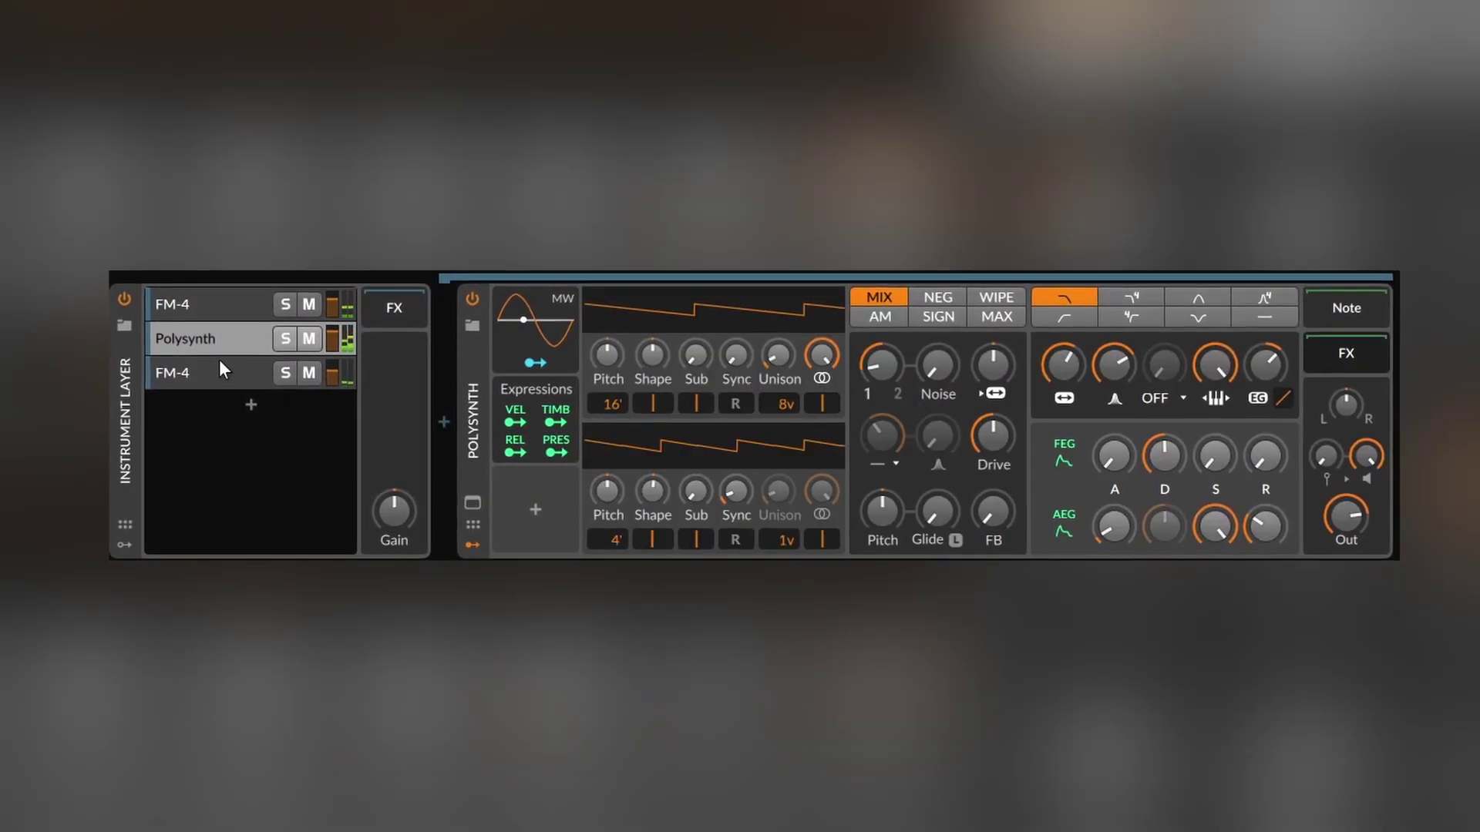
{"action": "left_click", "coordinate": [205, 367]}
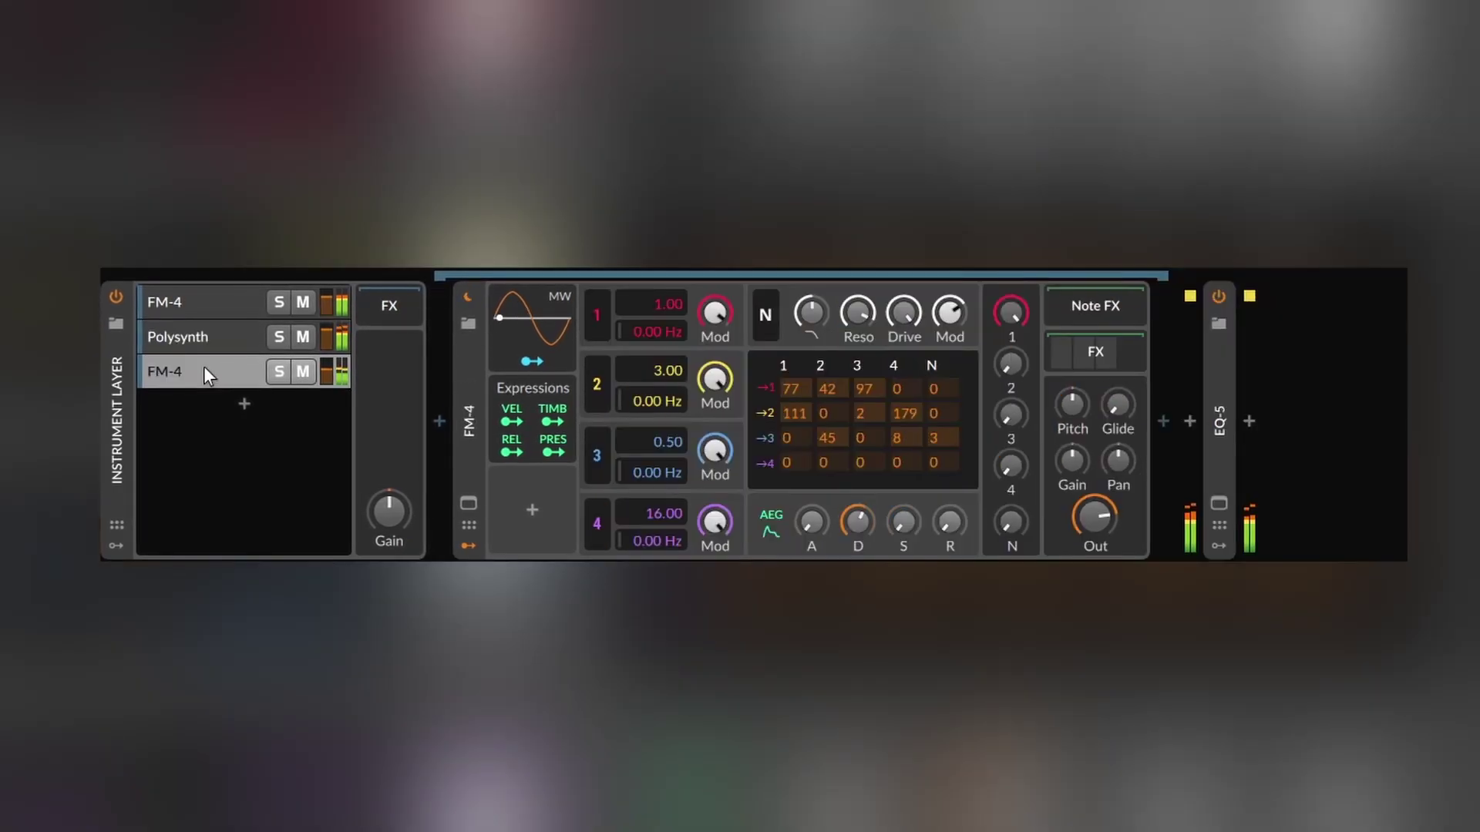
{"action": "left_click", "coordinate": [285, 373]}
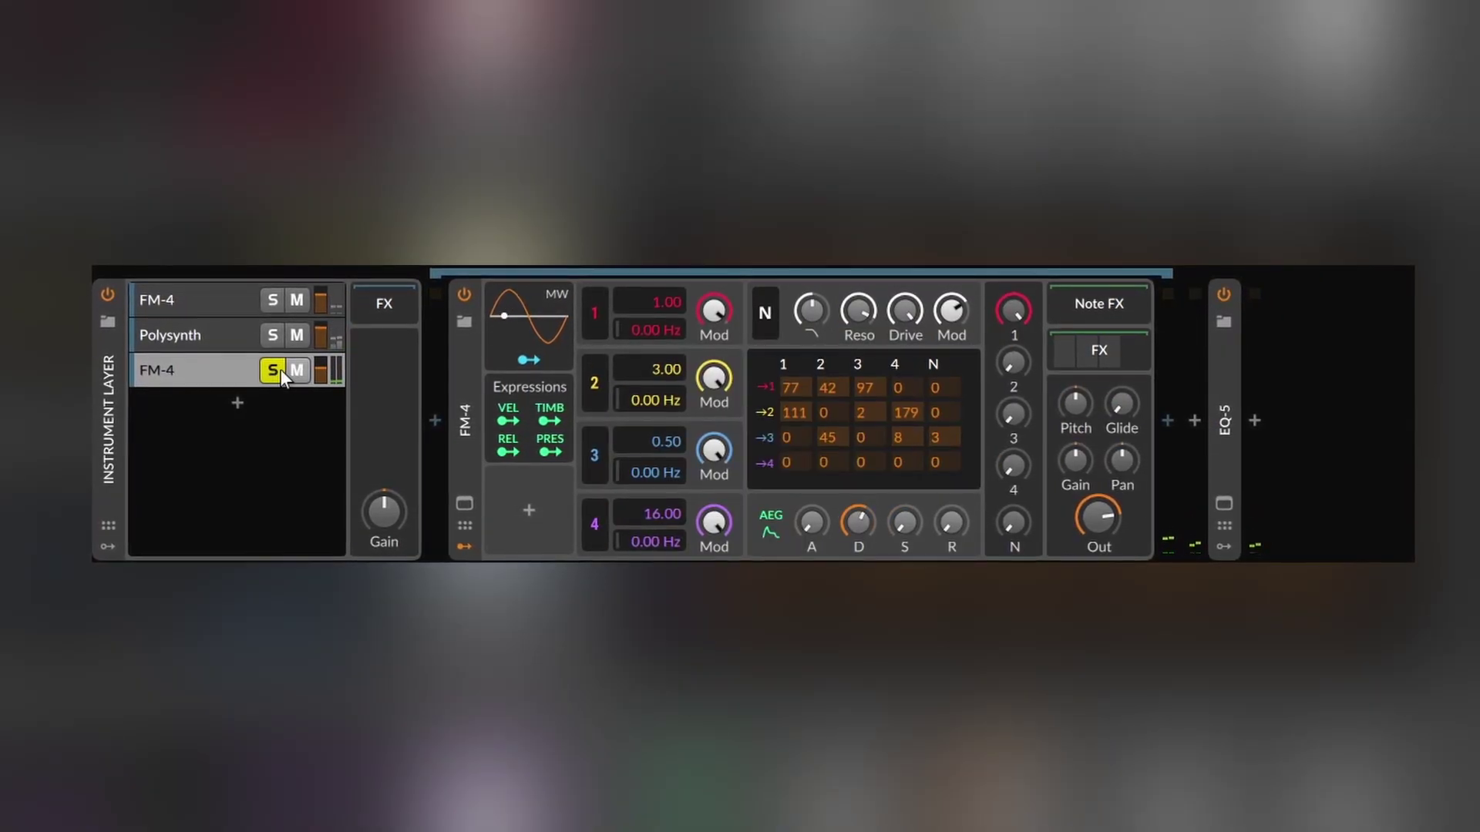
{"action": "left_click", "coordinate": [269, 334]}
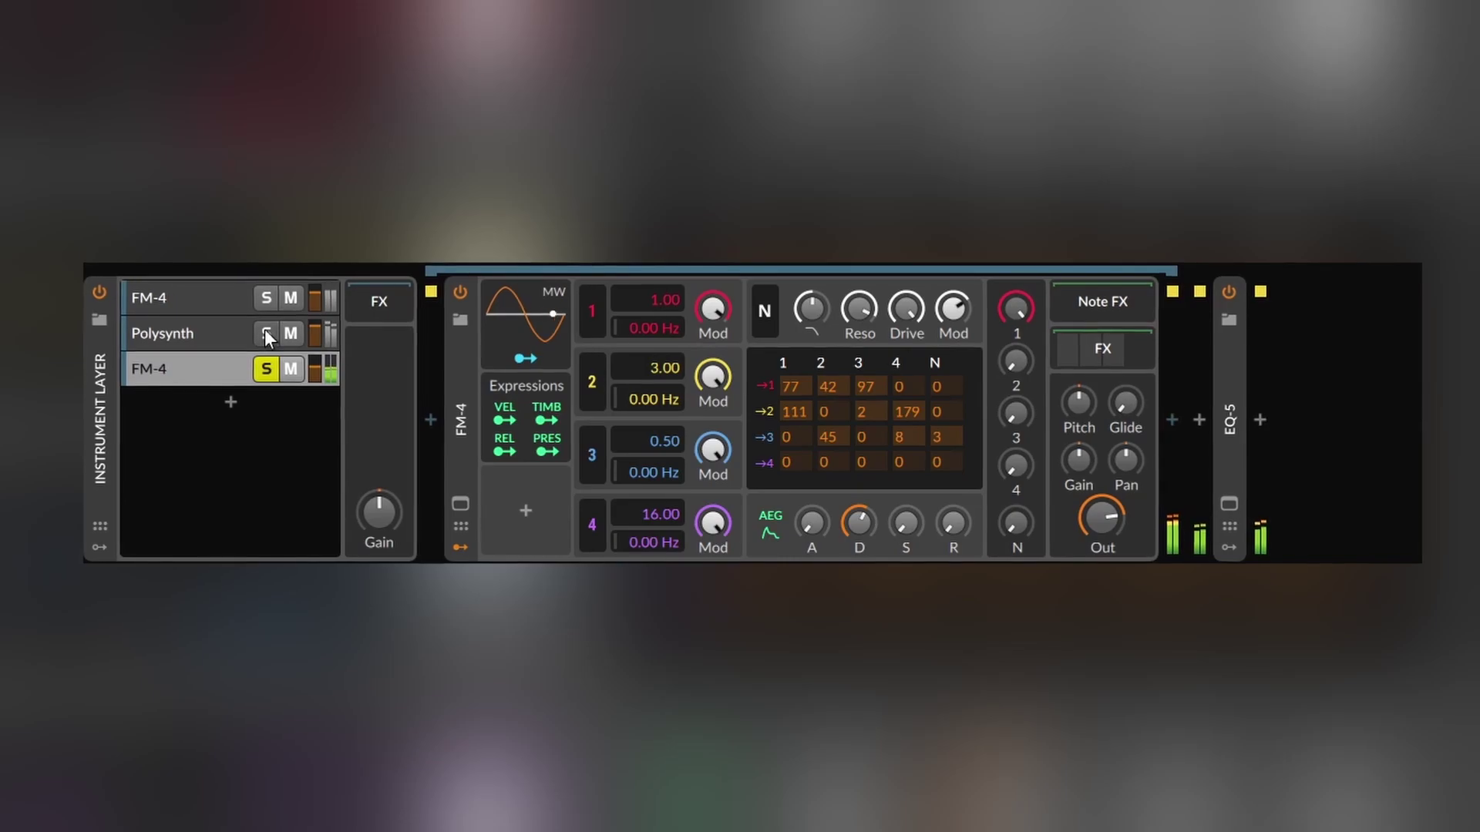
{"action": "left_click", "coordinate": [267, 368]}
{"action": "left_click", "coordinate": [197, 336]}
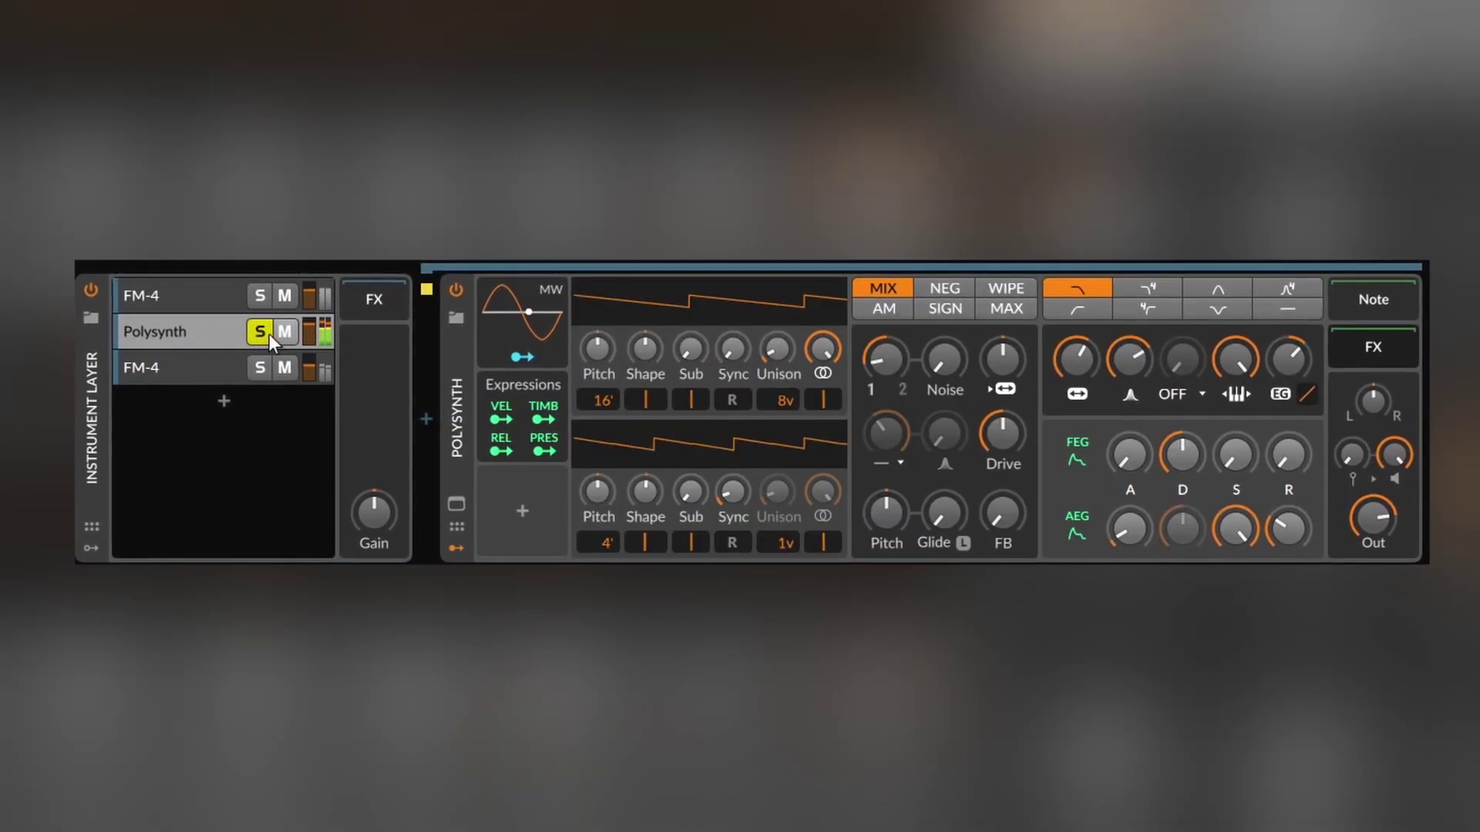
{"action": "left_click", "coordinate": [266, 331]}
{"action": "left_click", "coordinate": [257, 295]}
{"action": "left_click", "coordinate": [205, 293]}
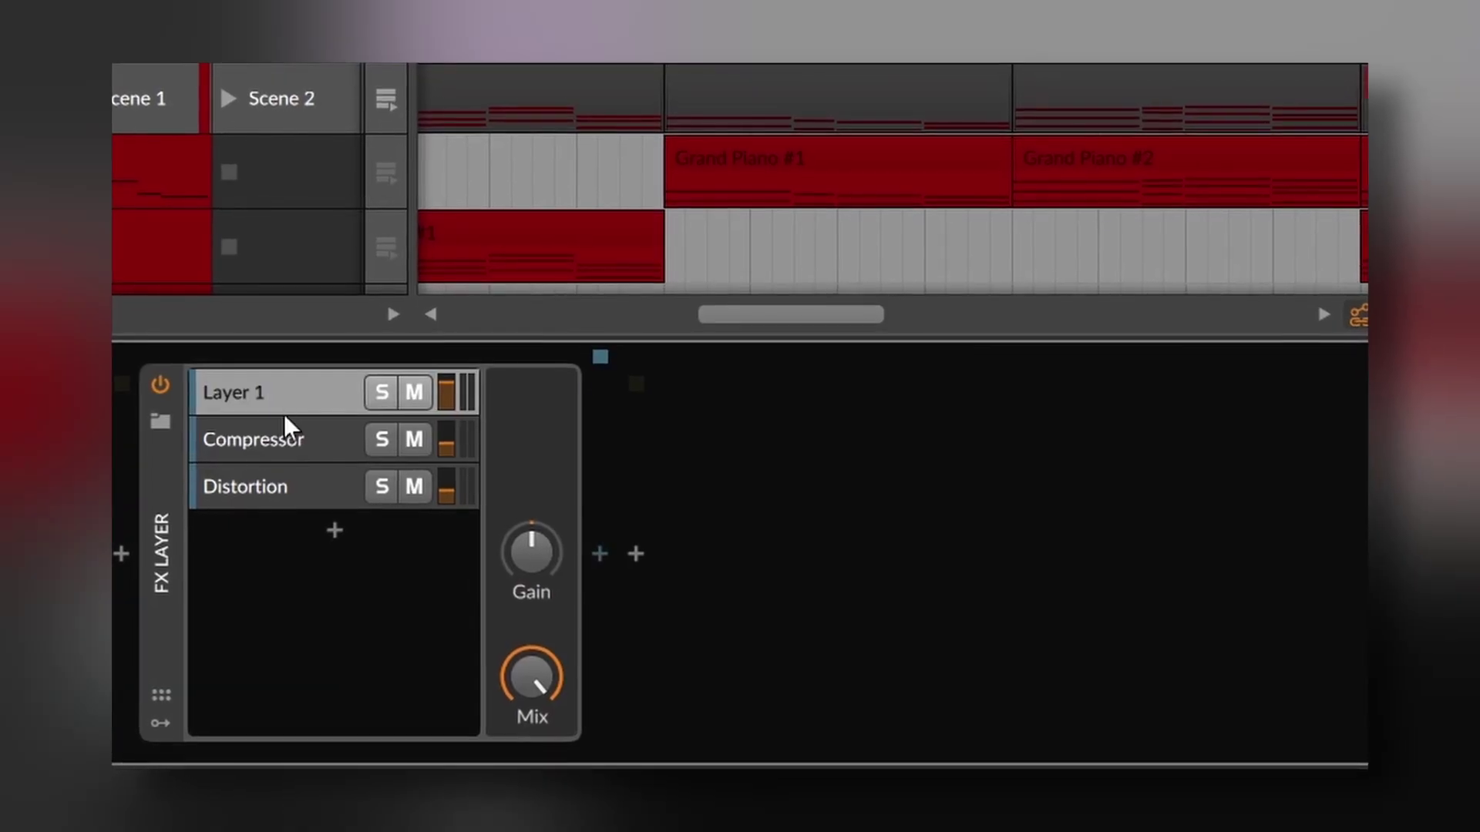
- View the Compressor and Distortion layers' devices and mute both layers
{"action": "left_click", "coordinate": [277, 438]}
{"action": "left_click", "coordinate": [271, 498]}
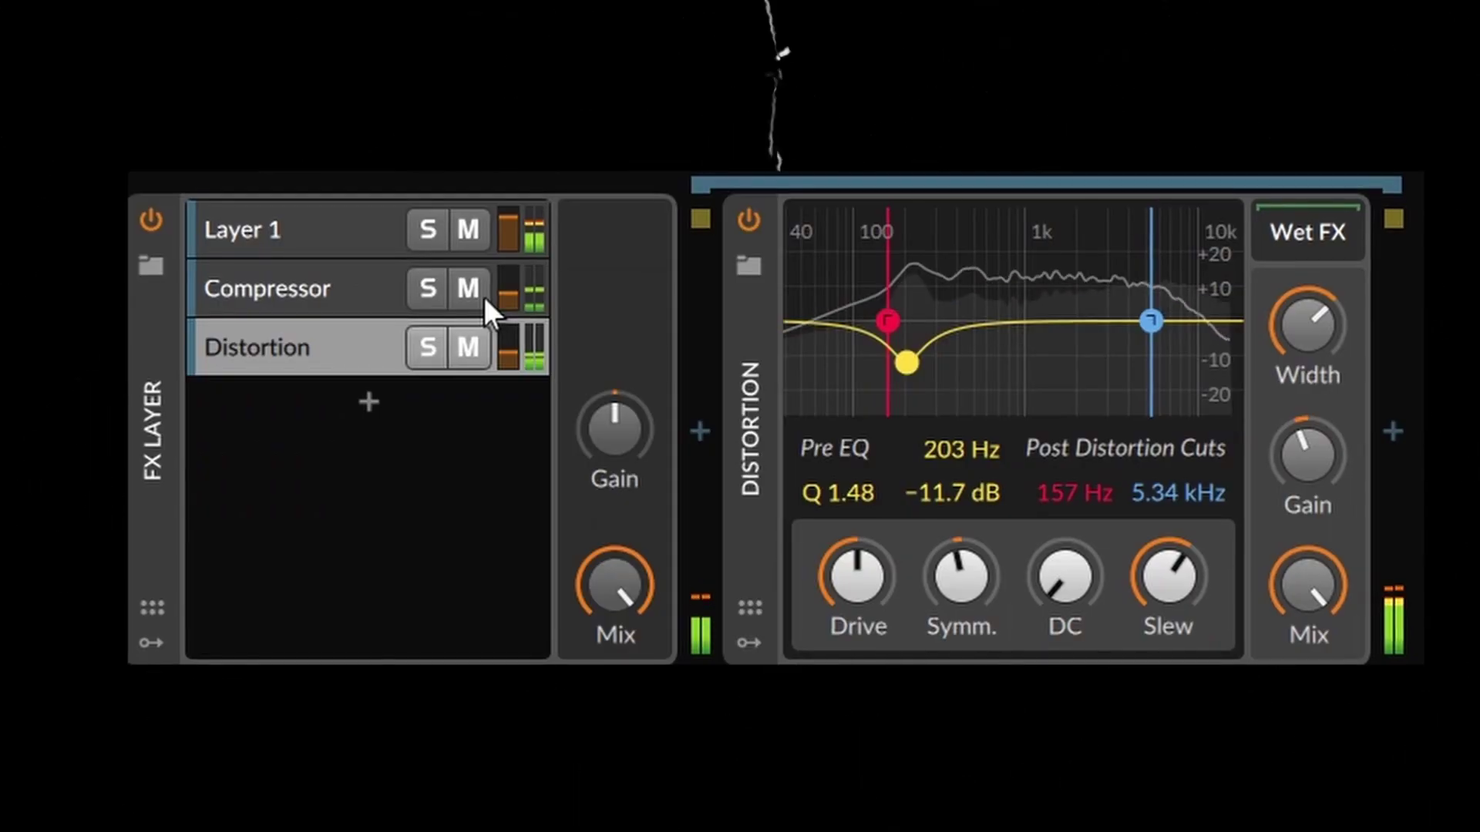
{"action": "left_click", "coordinate": [392, 491]}
{"action": "left_click", "coordinate": [473, 291]}
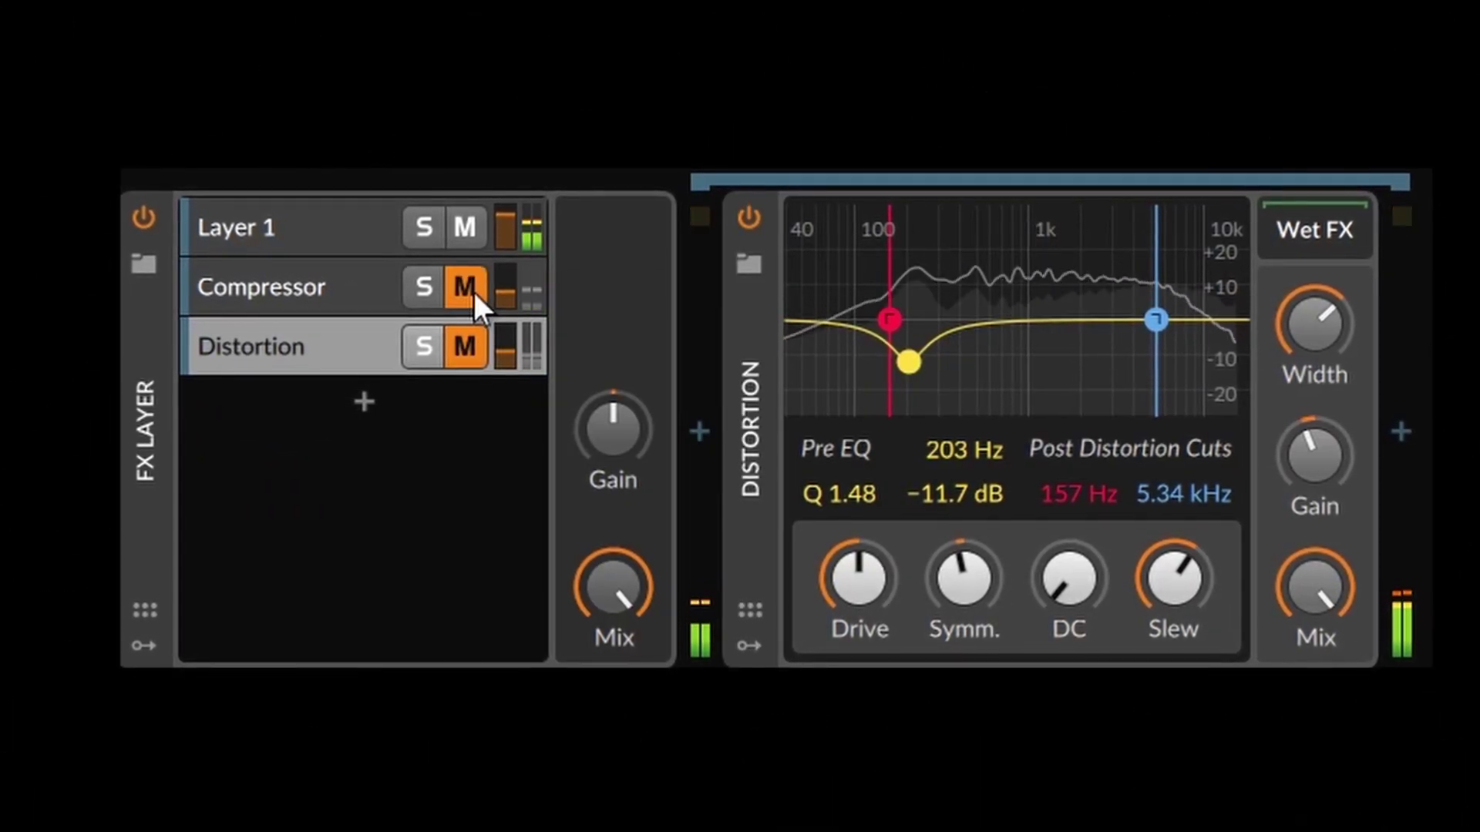
- Unmute and solo the Distortion layer, then clear solo on both Compressor and Distortion
{"action": "left_click", "coordinate": [455, 345]}
{"action": "left_click", "coordinate": [424, 343]}
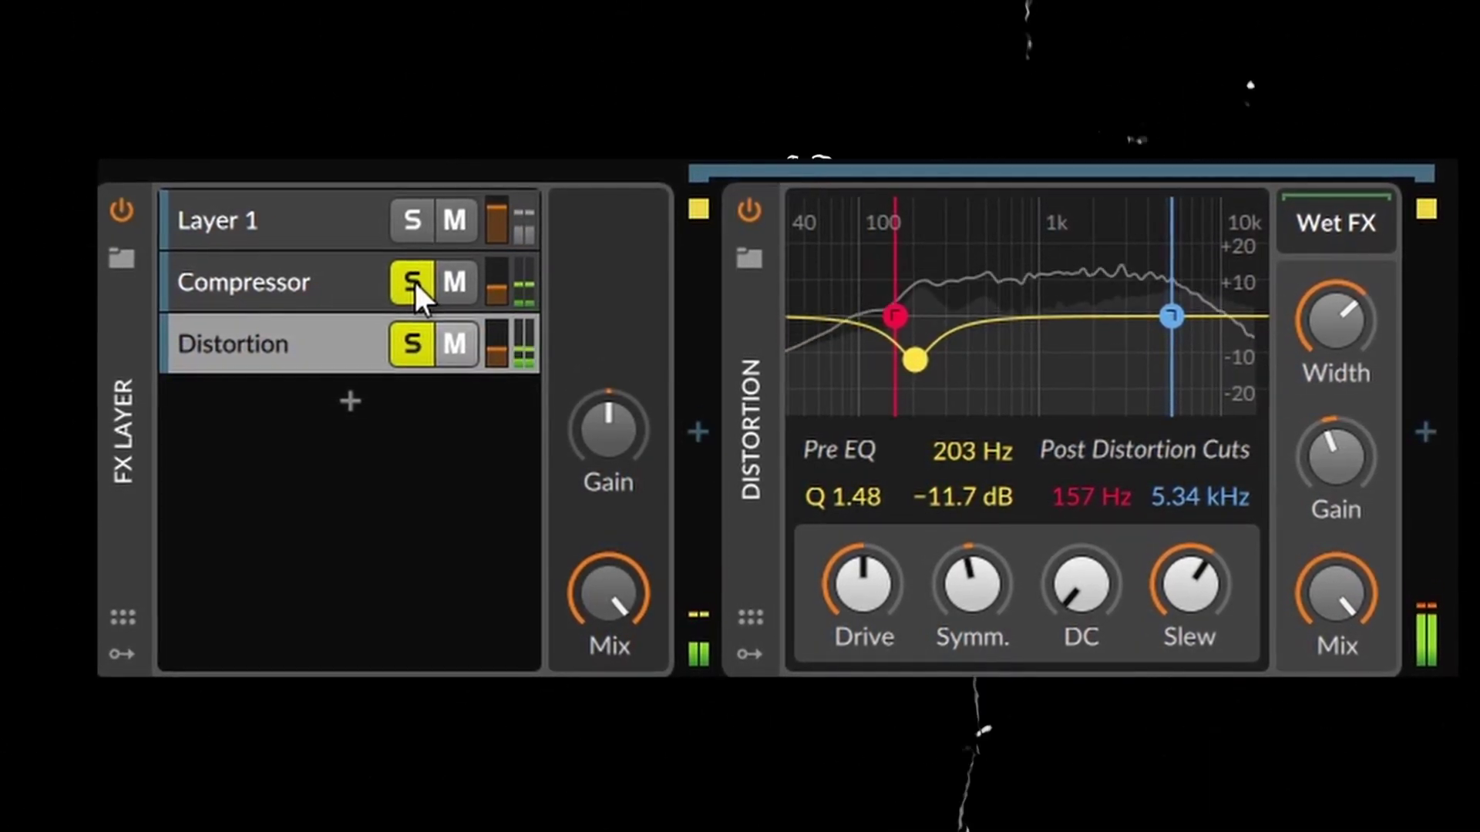
{"action": "left_click", "coordinate": [414, 282]}
{"action": "left_click", "coordinate": [425, 345]}
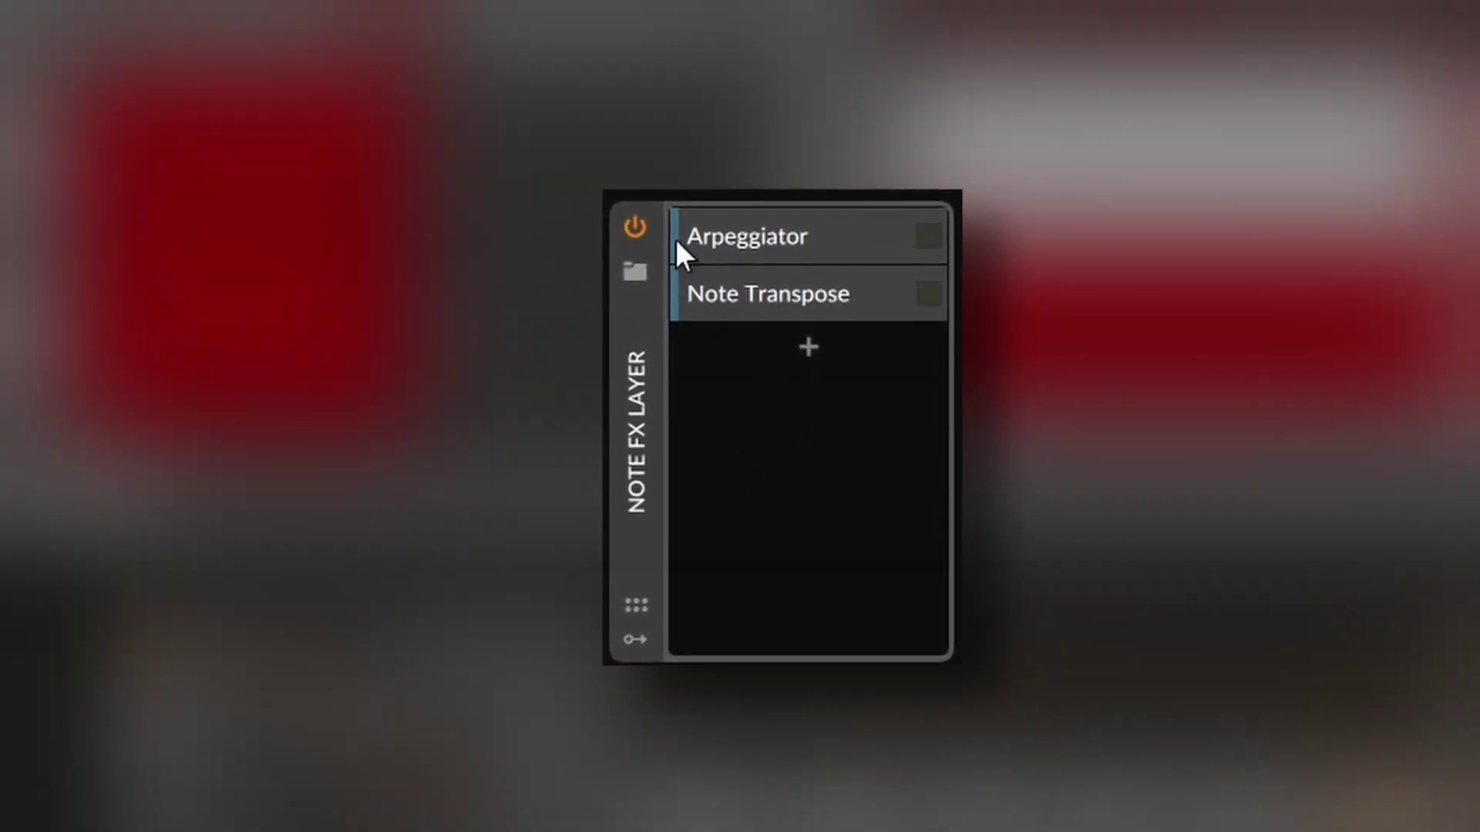
- Select the Arpeggiator layer, then the Note Transpose layer in the Note FX Layer
{"action": "left_click", "coordinate": [844, 222]}
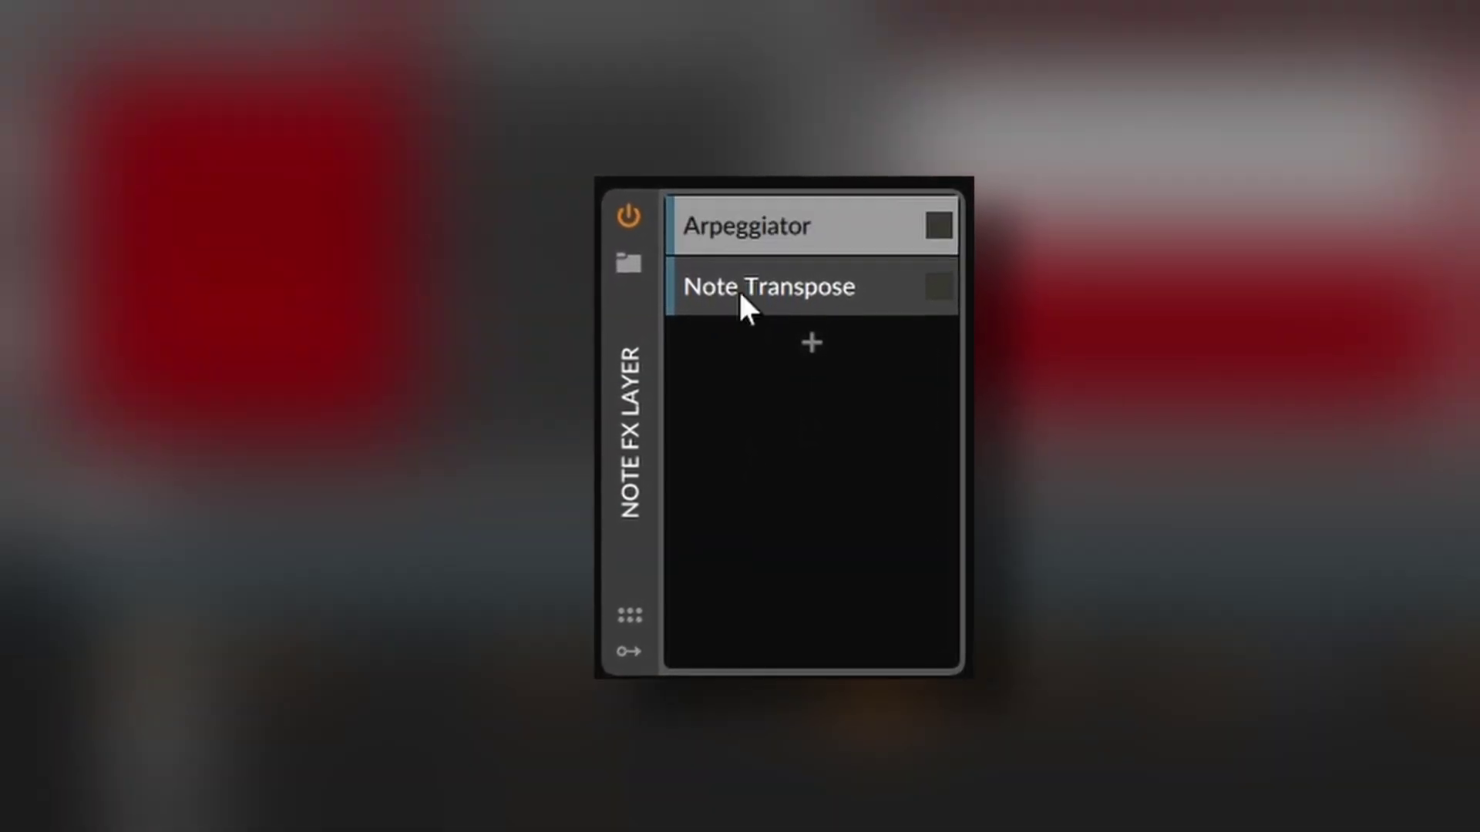
{"action": "left_click", "coordinate": [738, 285]}
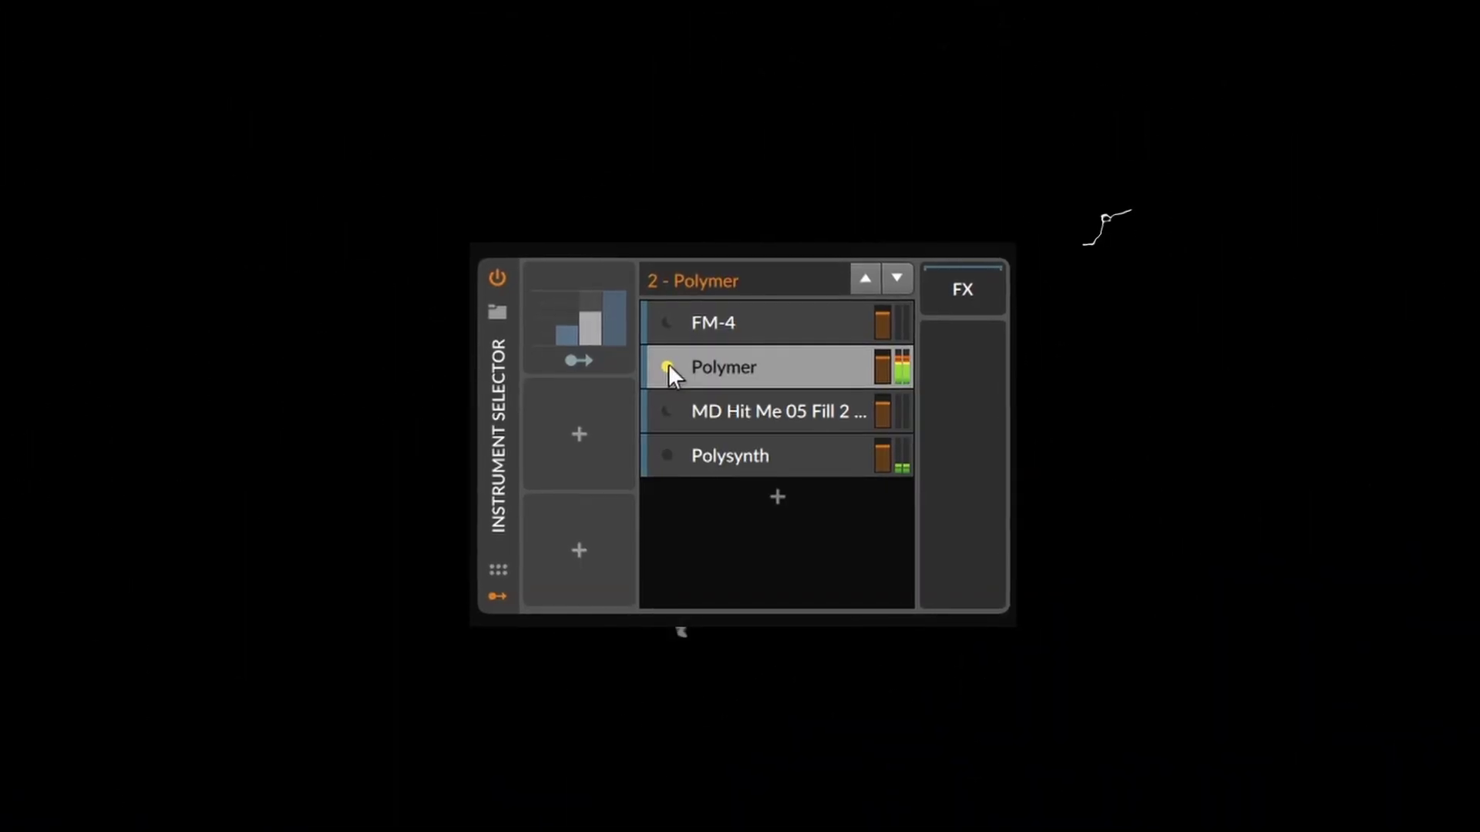
- Make FM-4 the active instrument, then switch to the third instrument
{"action": "left_click", "coordinate": [667, 323]}
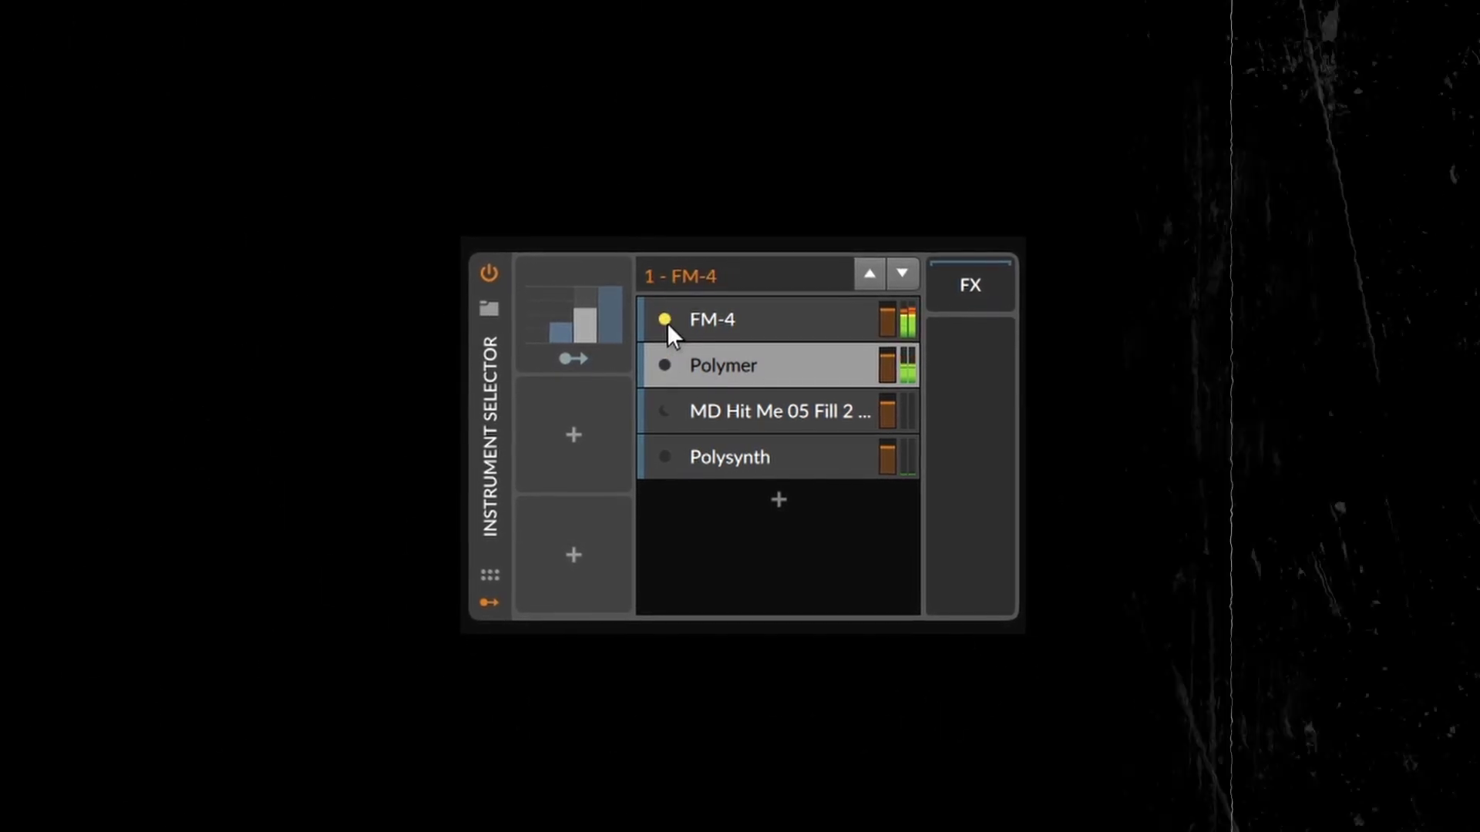
{"action": "left_click", "coordinate": [661, 412]}
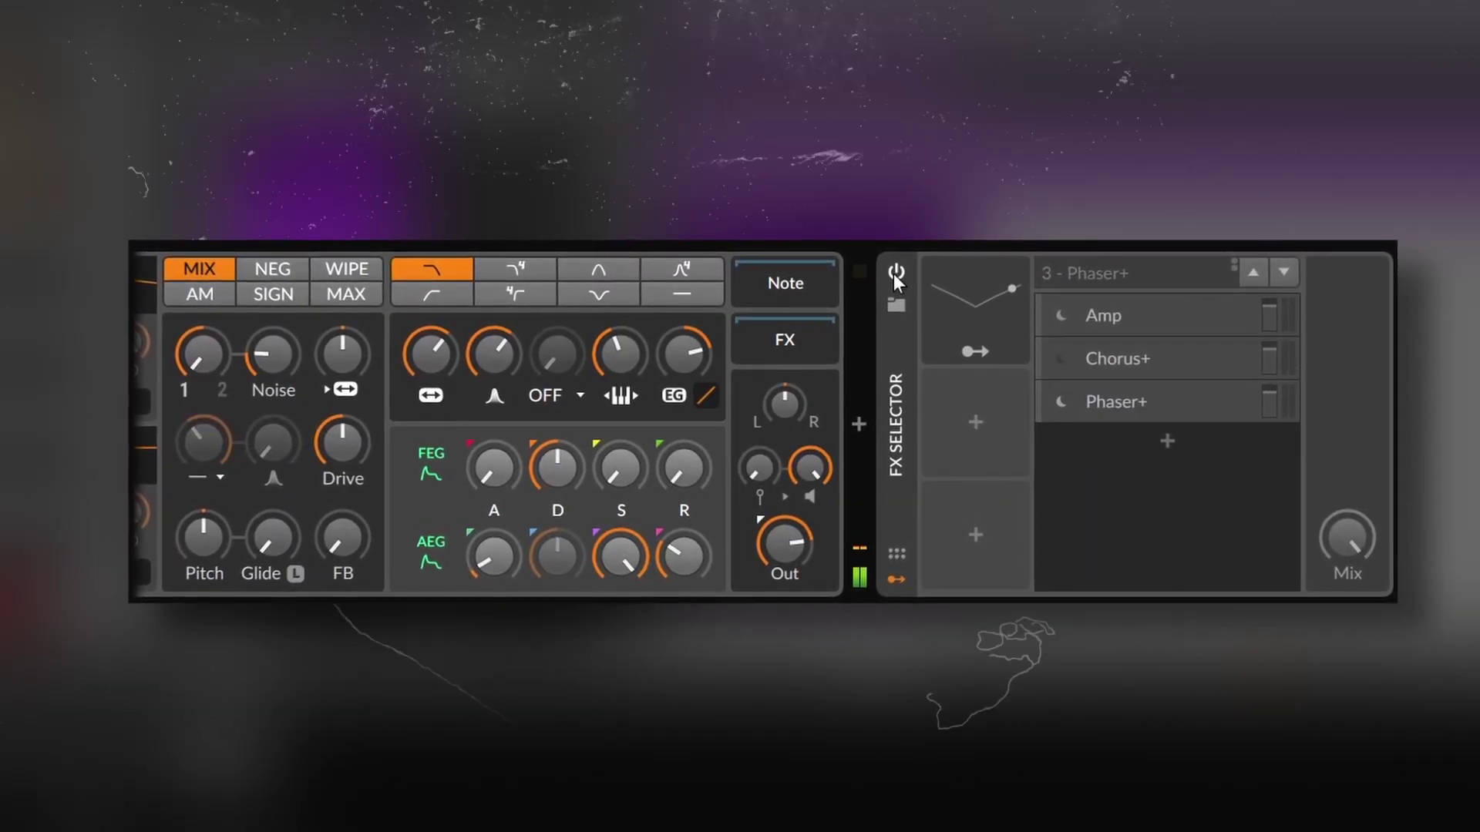
- Switch on the FX Selector and view the Multi-note, Dribble, then Multi-note settings
{"action": "left_click", "coordinate": [894, 273]}
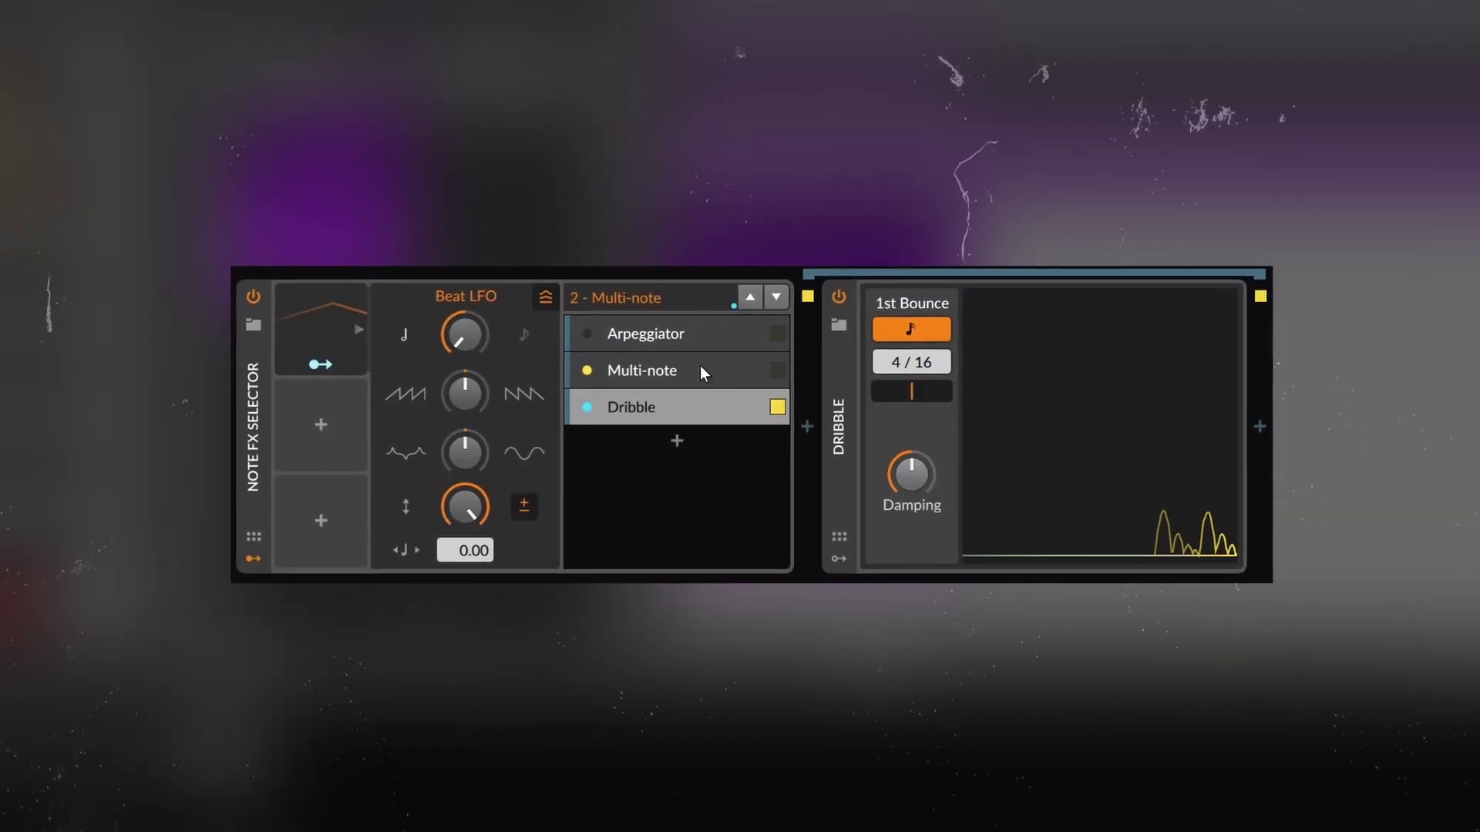
{"action": "left_click", "coordinate": [700, 365]}
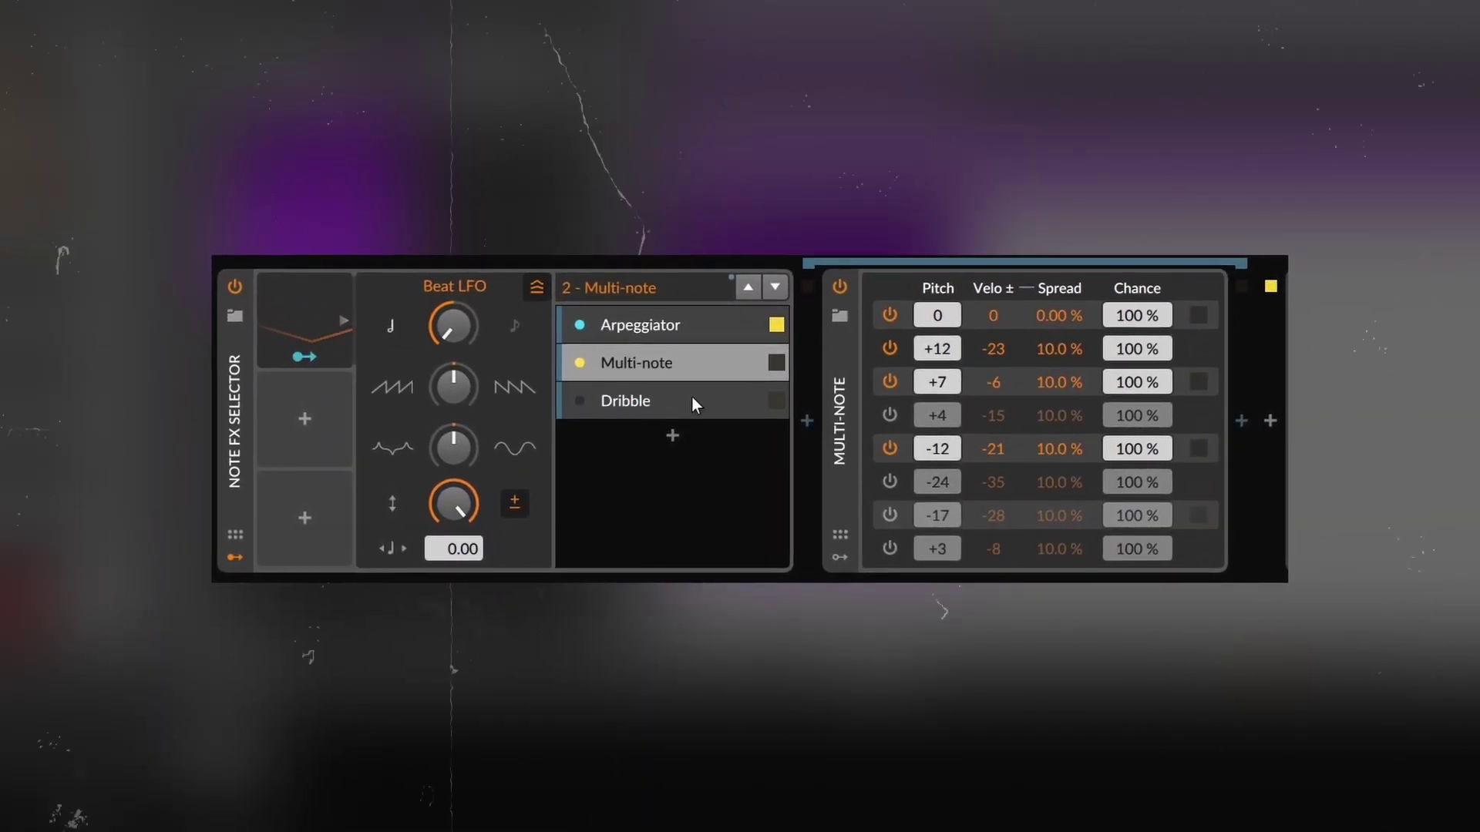
{"action": "left_click", "coordinate": [691, 399]}
{"action": "left_click", "coordinate": [692, 367]}
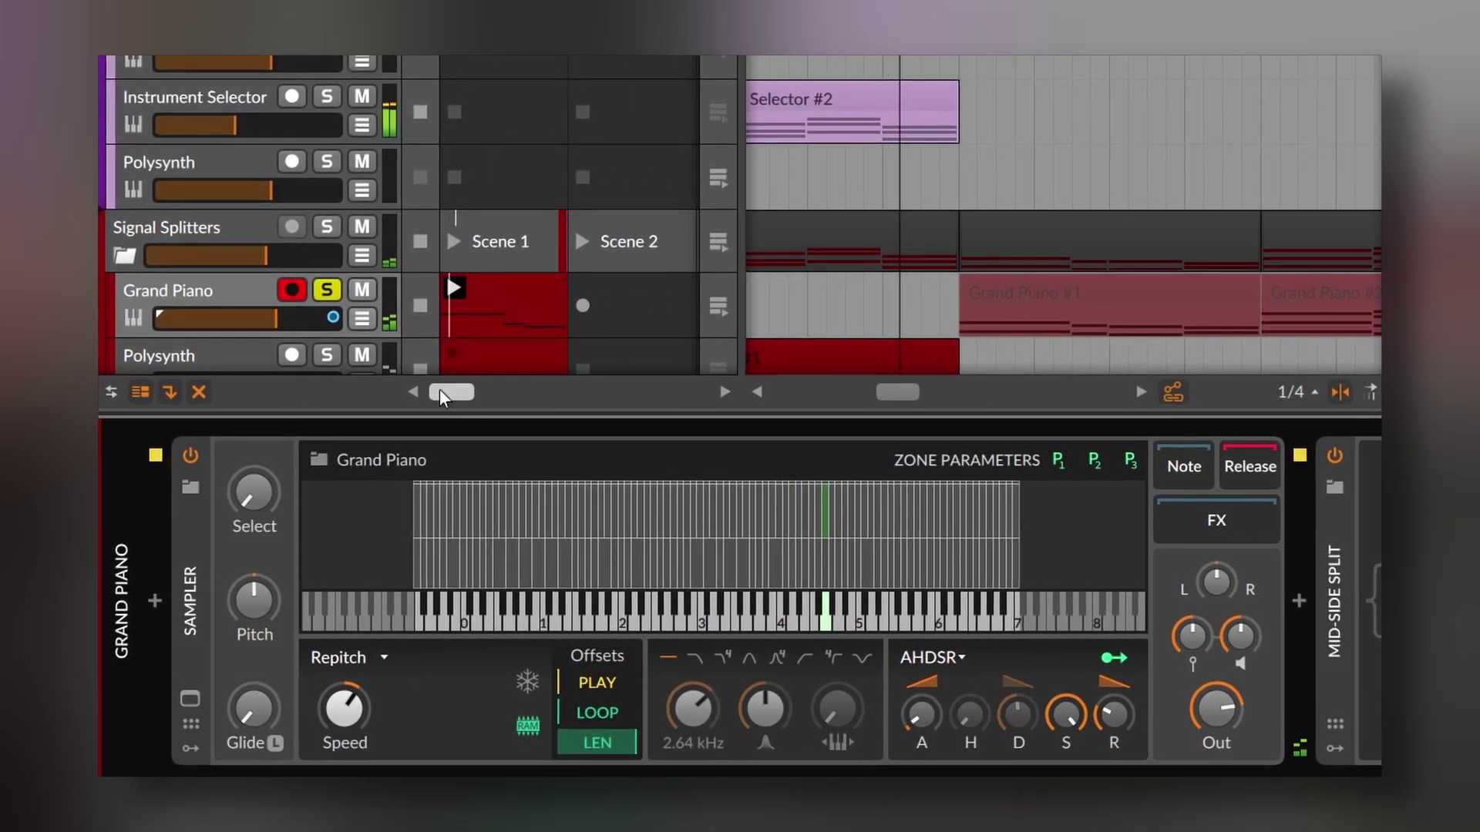
- Switch on the Tool device in the Mid-Side Split and start playback
{"action": "scroll", "coordinate": [484, 629], "scroll_direction": "right", "scroll_amount": 6}
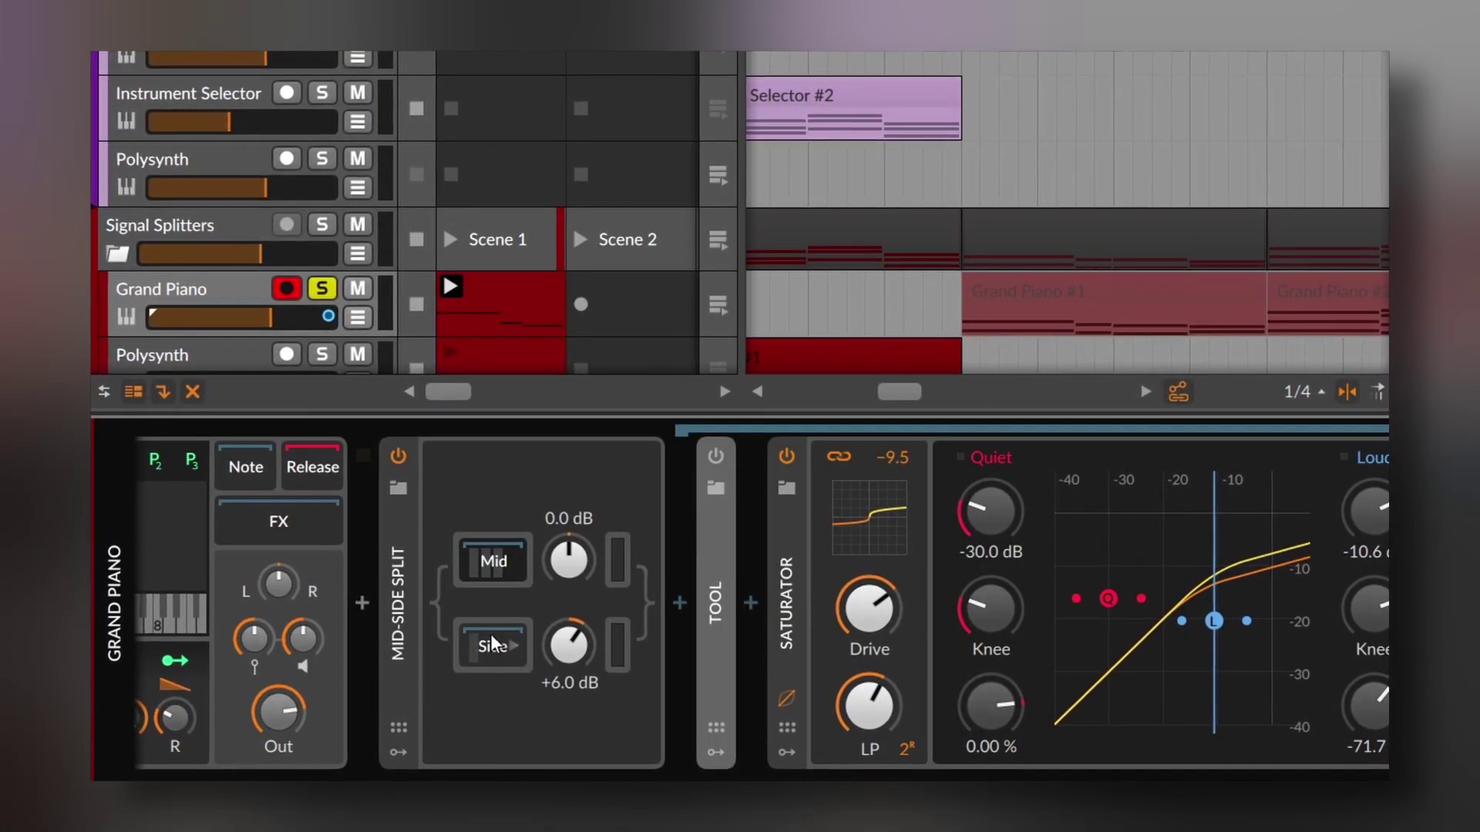
{"action": "left_click", "coordinate": [719, 456]}
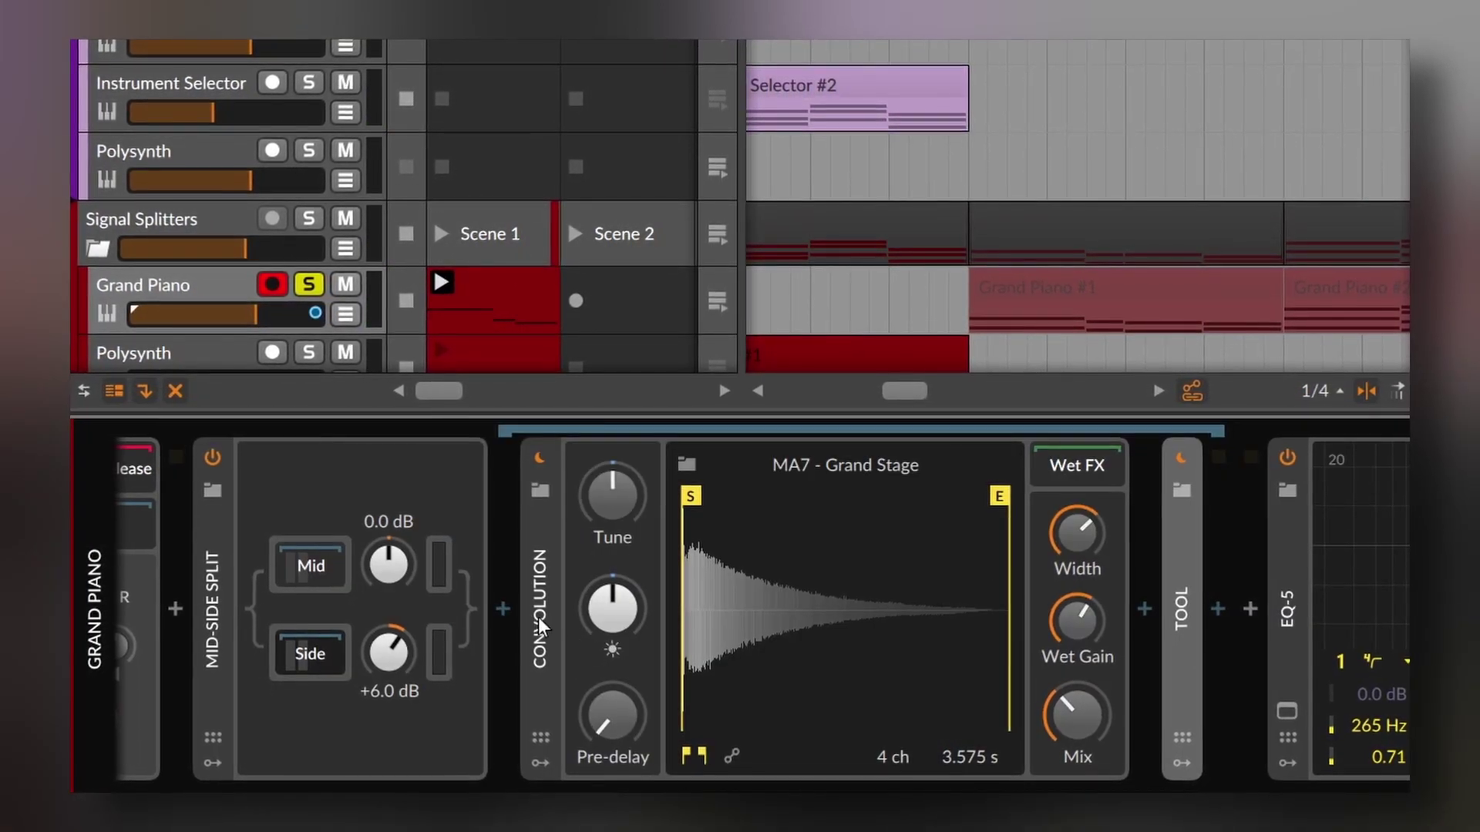
{"action": "key", "text": "space"}
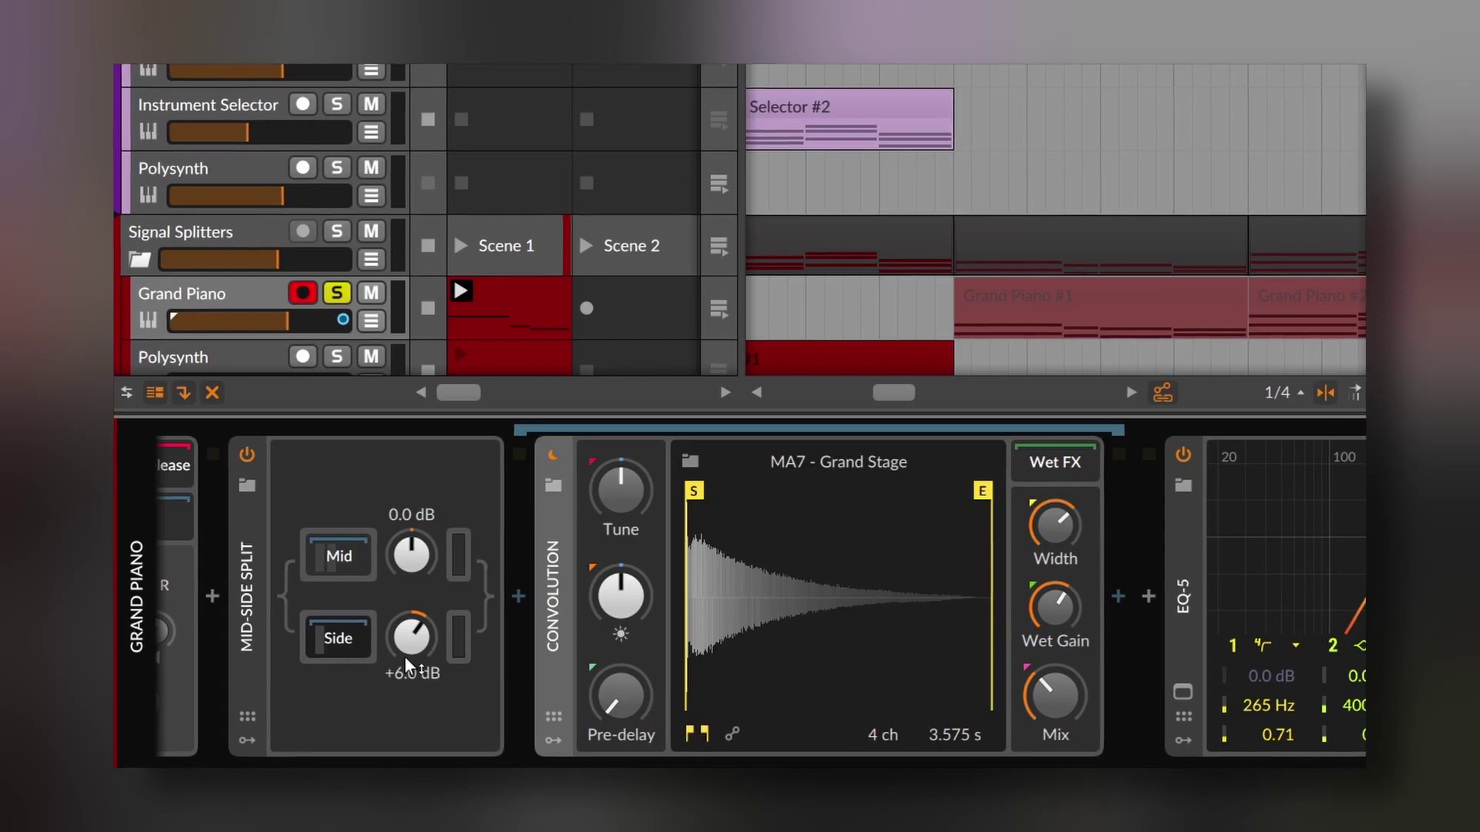
- Show the Mid band's devices and look through them to Chorus+ and EQ-5
{"action": "left_click", "coordinate": [339, 568]}
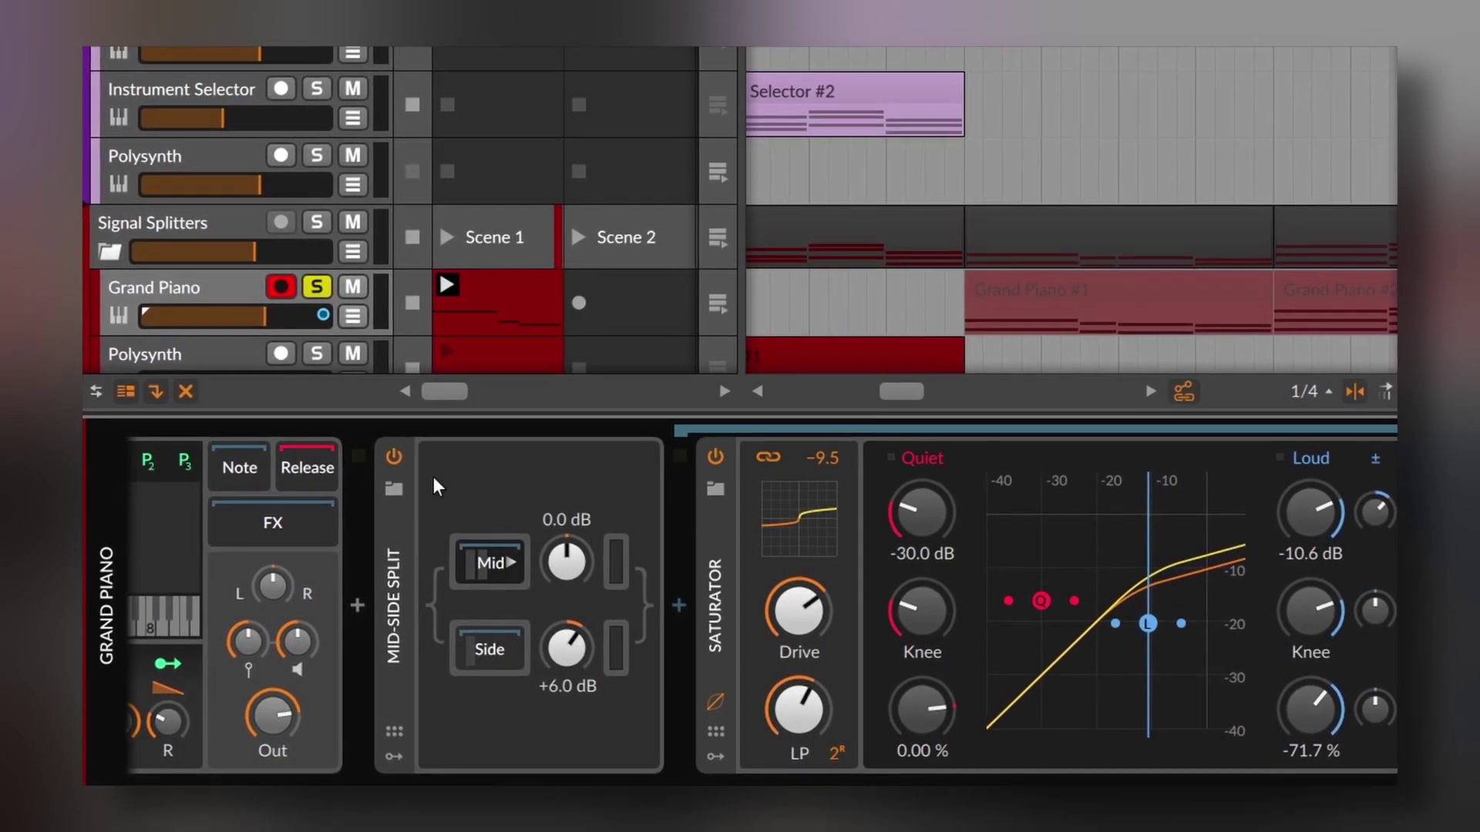
{"action": "scroll", "coordinate": [740, 609], "scroll_direction": "right", "scroll_amount": 3}
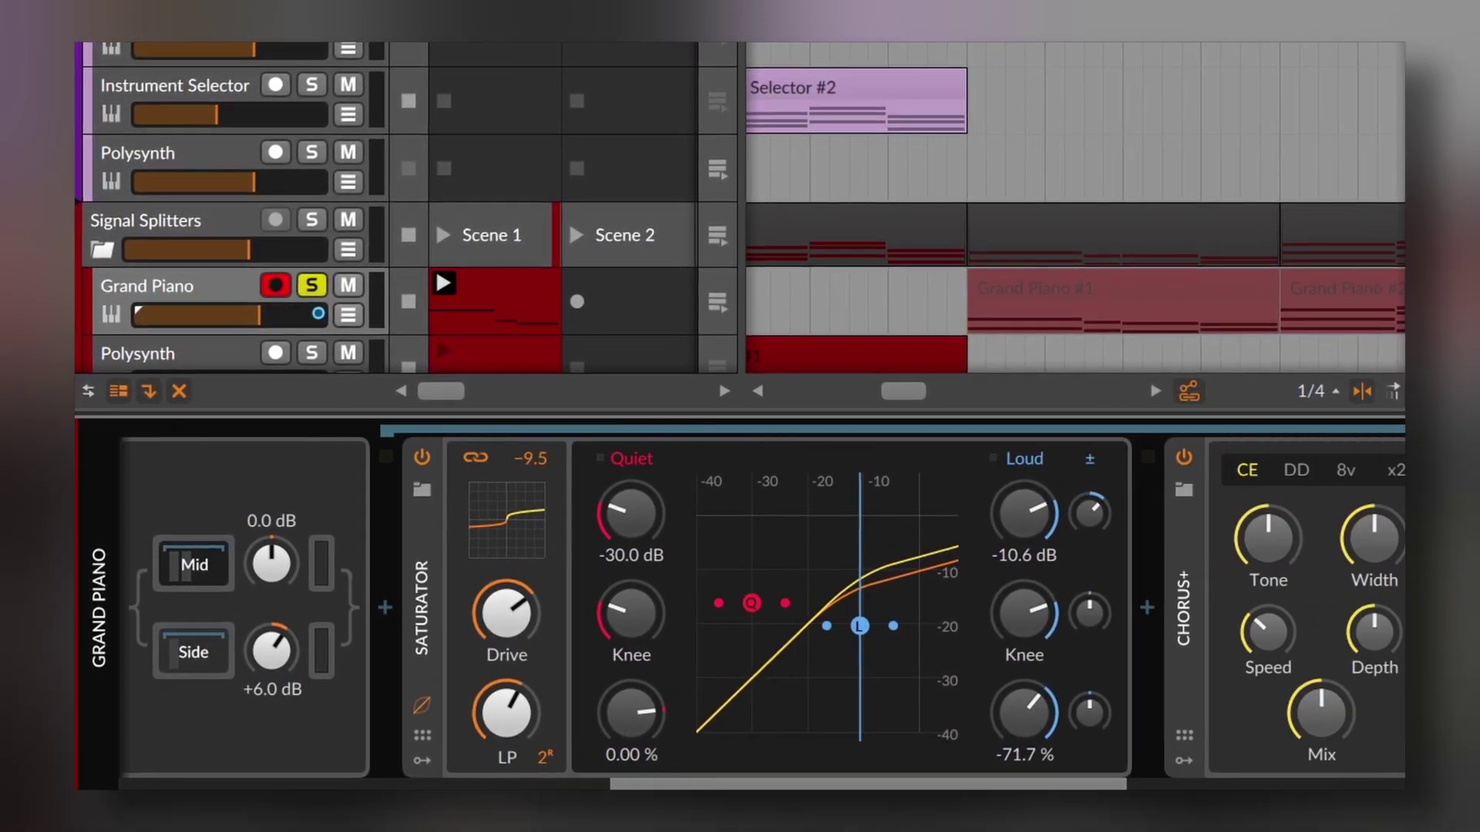
{"action": "scroll", "coordinate": [740, 609], "scroll_direction": "right", "scroll_amount": 1}
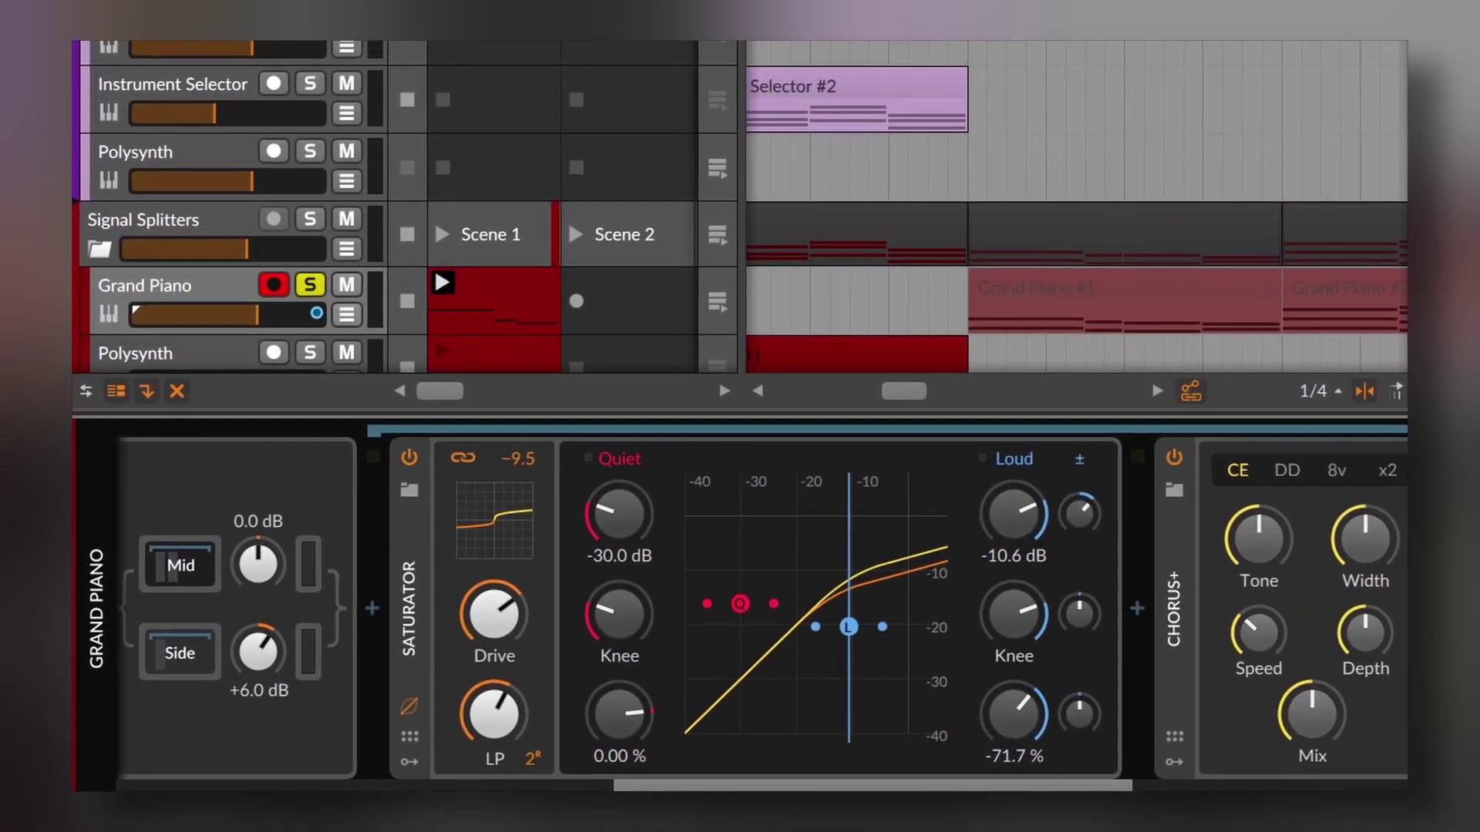
{"action": "scroll", "coordinate": [1243, 633], "scroll_direction": "right", "scroll_amount": 3}
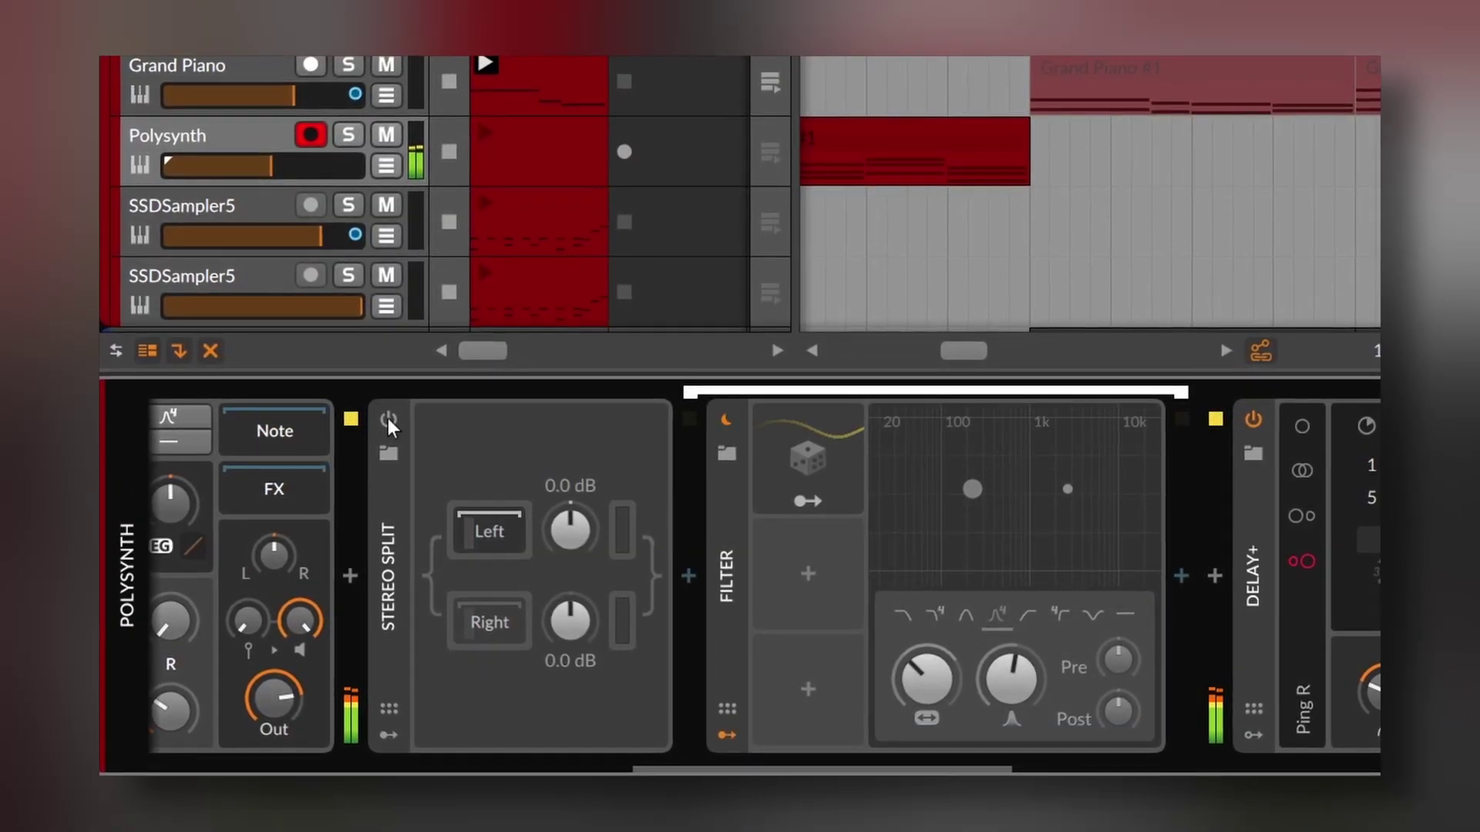
- Enable the Stereo Split and view its Left, then Right chain devices
{"action": "left_click", "coordinate": [387, 418]}
{"action": "left_click", "coordinate": [350, 544]}
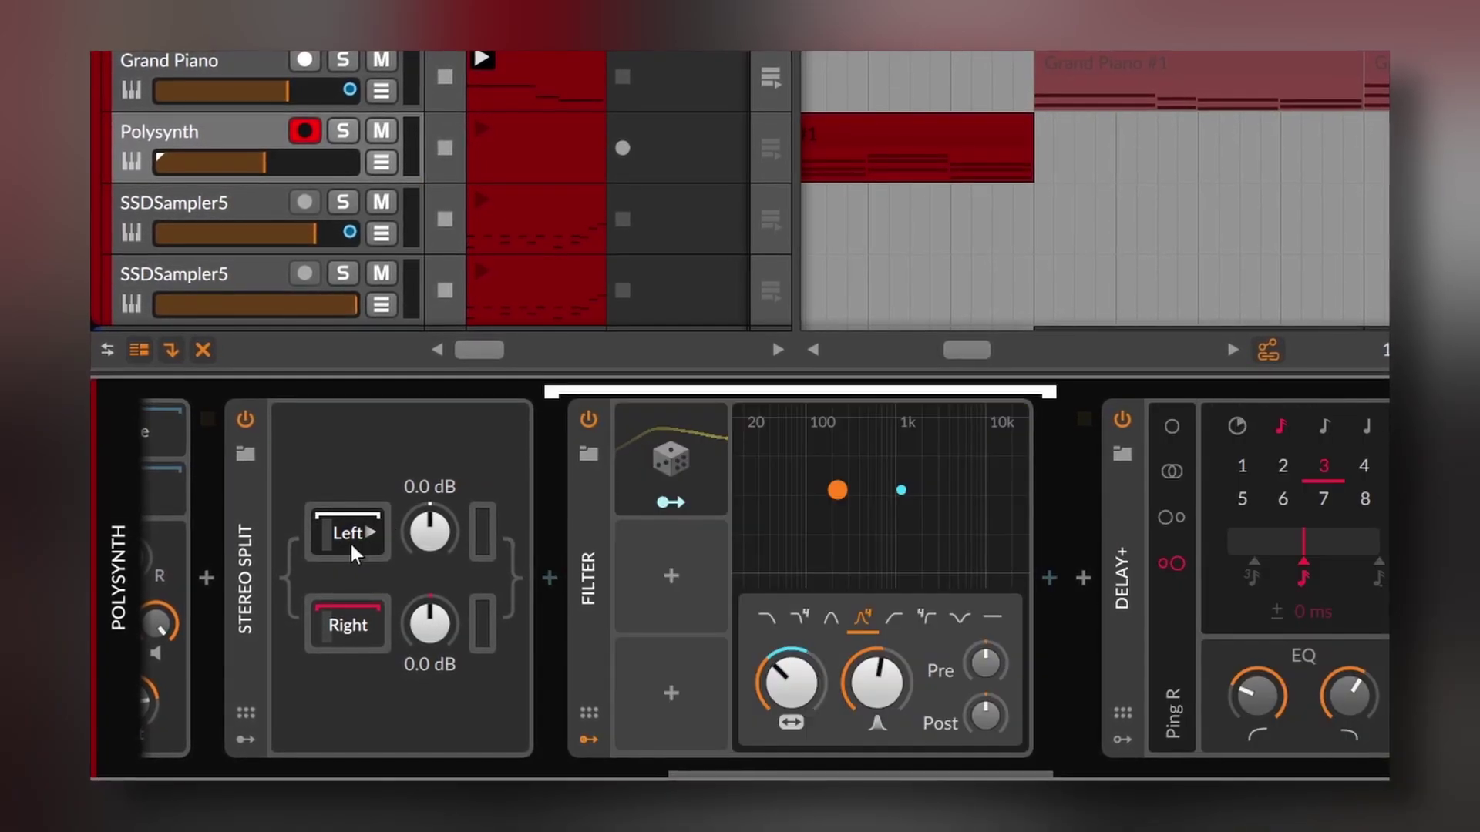
{"action": "left_click", "coordinate": [351, 628]}
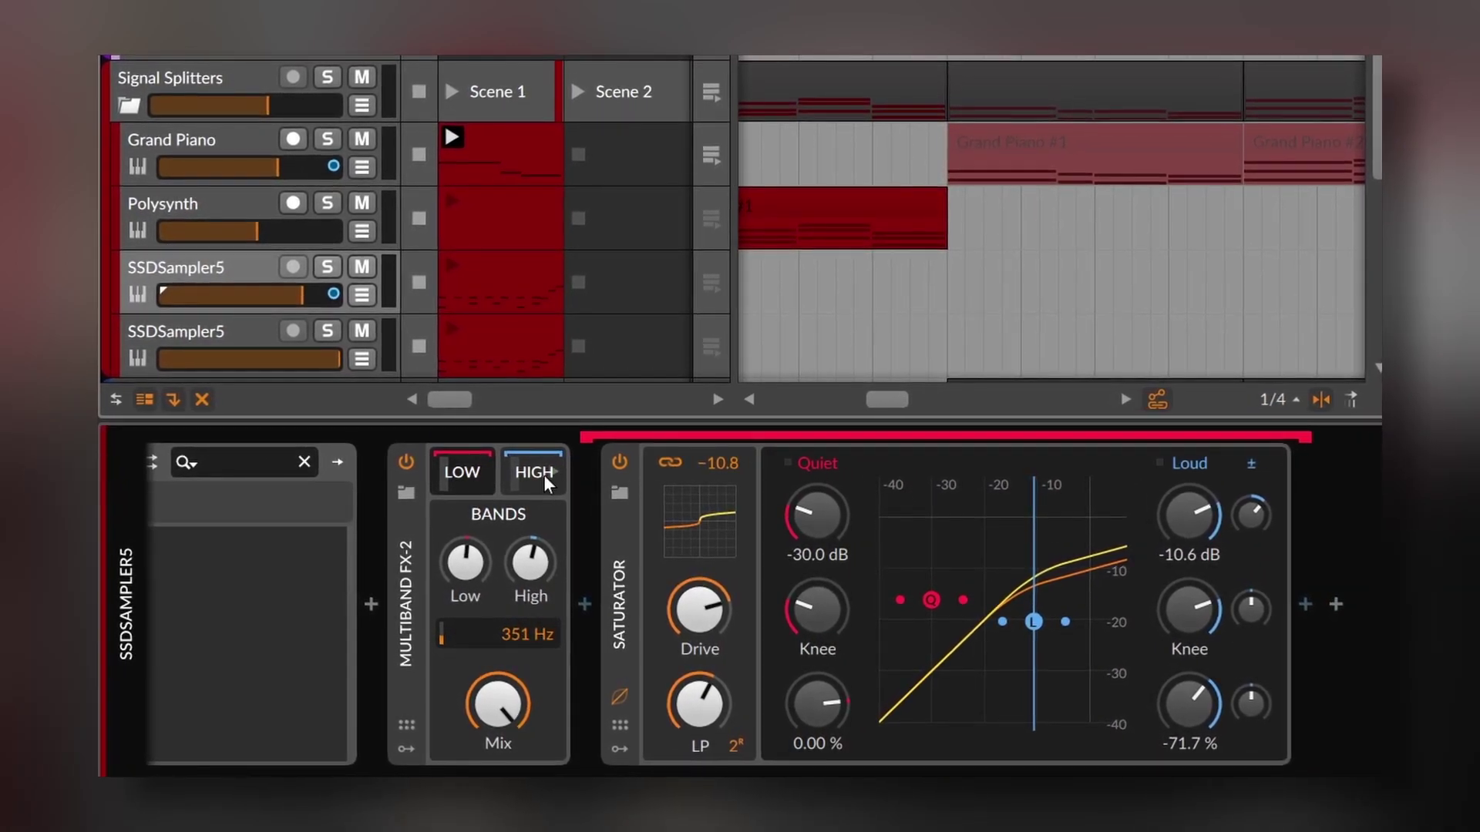
- Show the HIGH band's devices and switch the Multiband FX-2 back on
{"action": "left_click", "coordinate": [540, 474]}
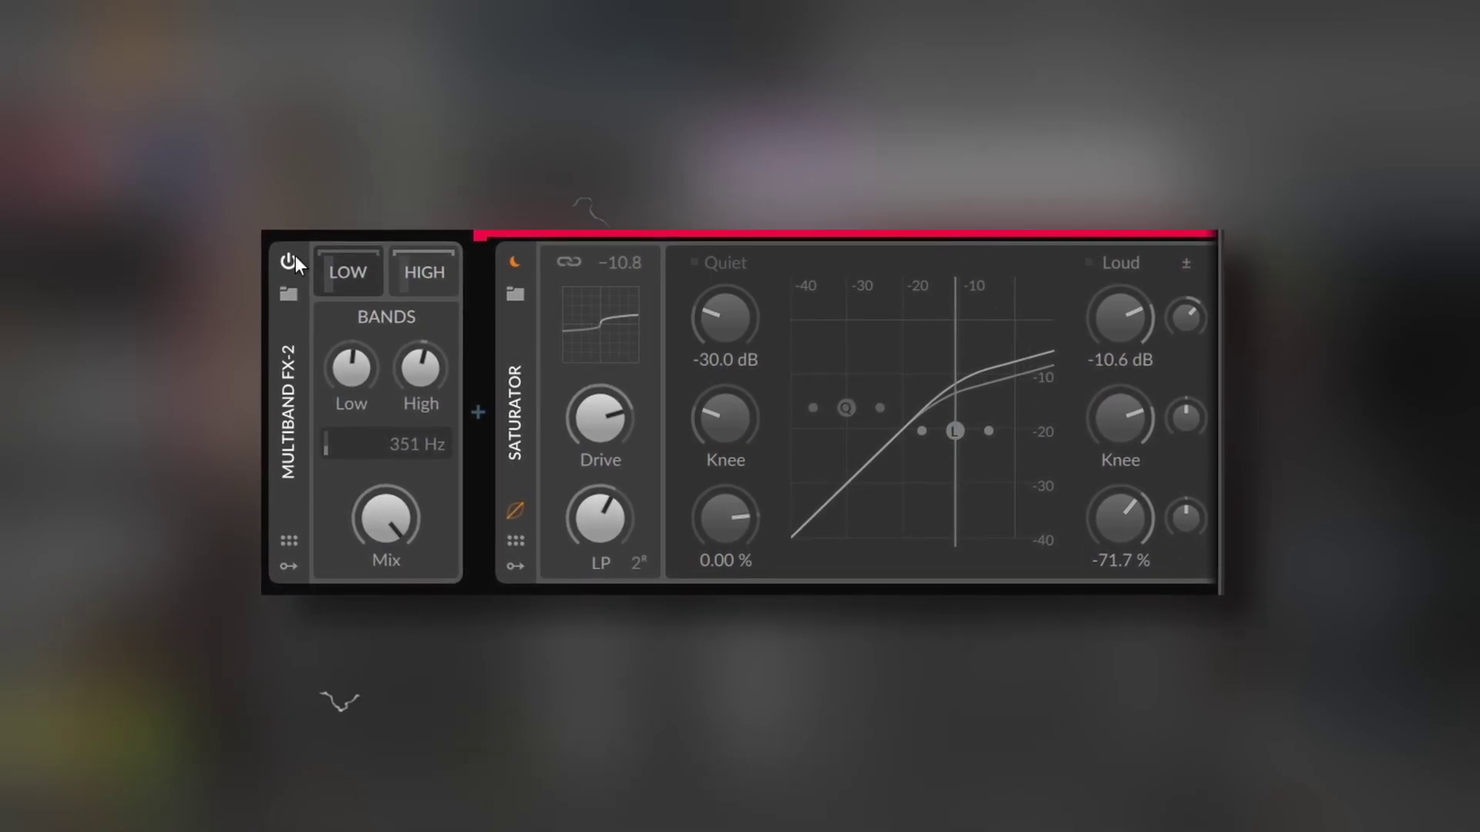
{"action": "left_click", "coordinate": [288, 256]}
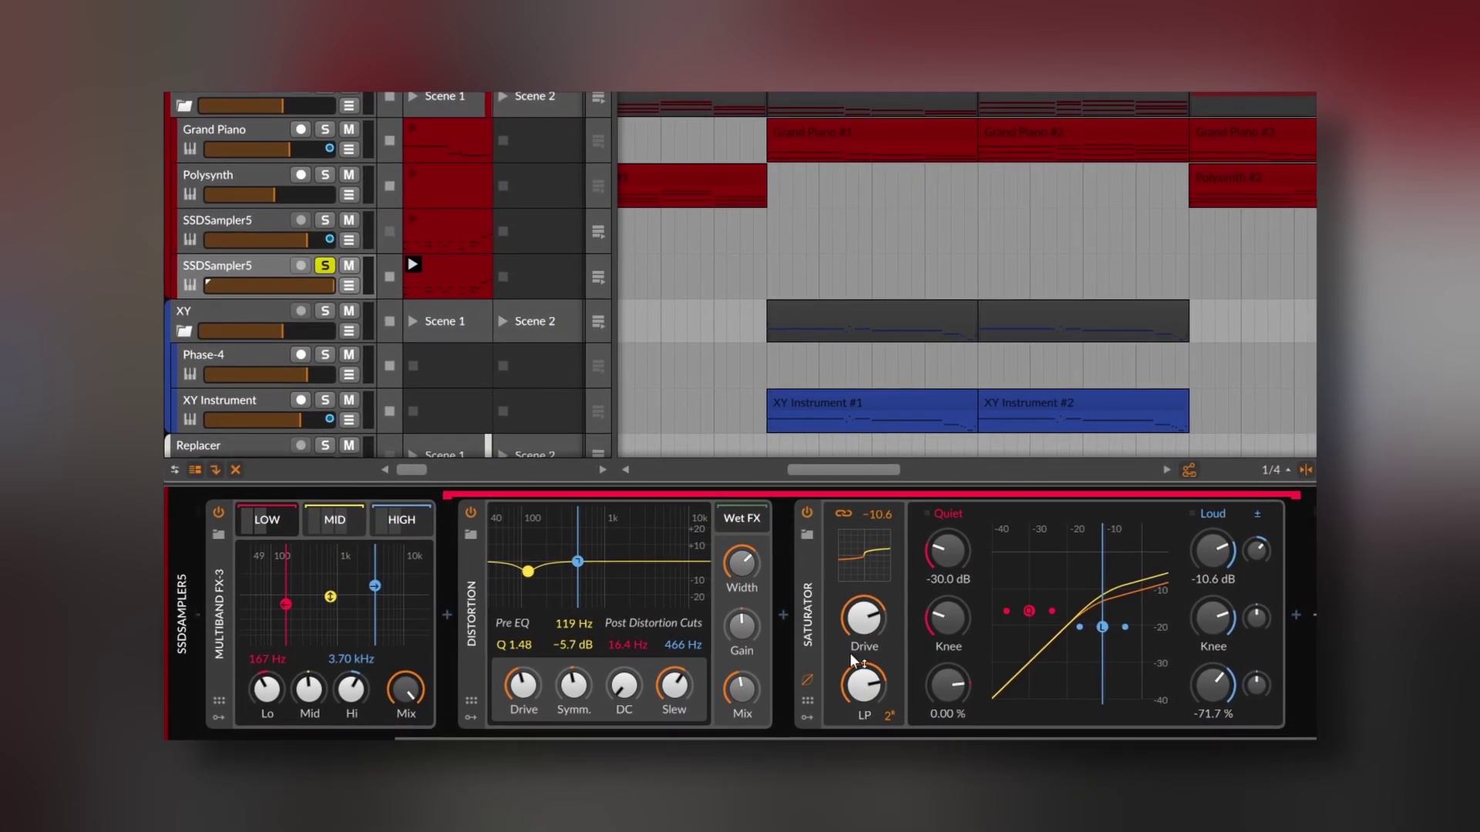
- Show Multiband FX-3's HIGH band with Flanger+ and Delay+, switch it on, and expand its band chains
{"action": "scroll", "coordinate": [464, 629], "scroll_direction": "up", "scroll_amount": 5}
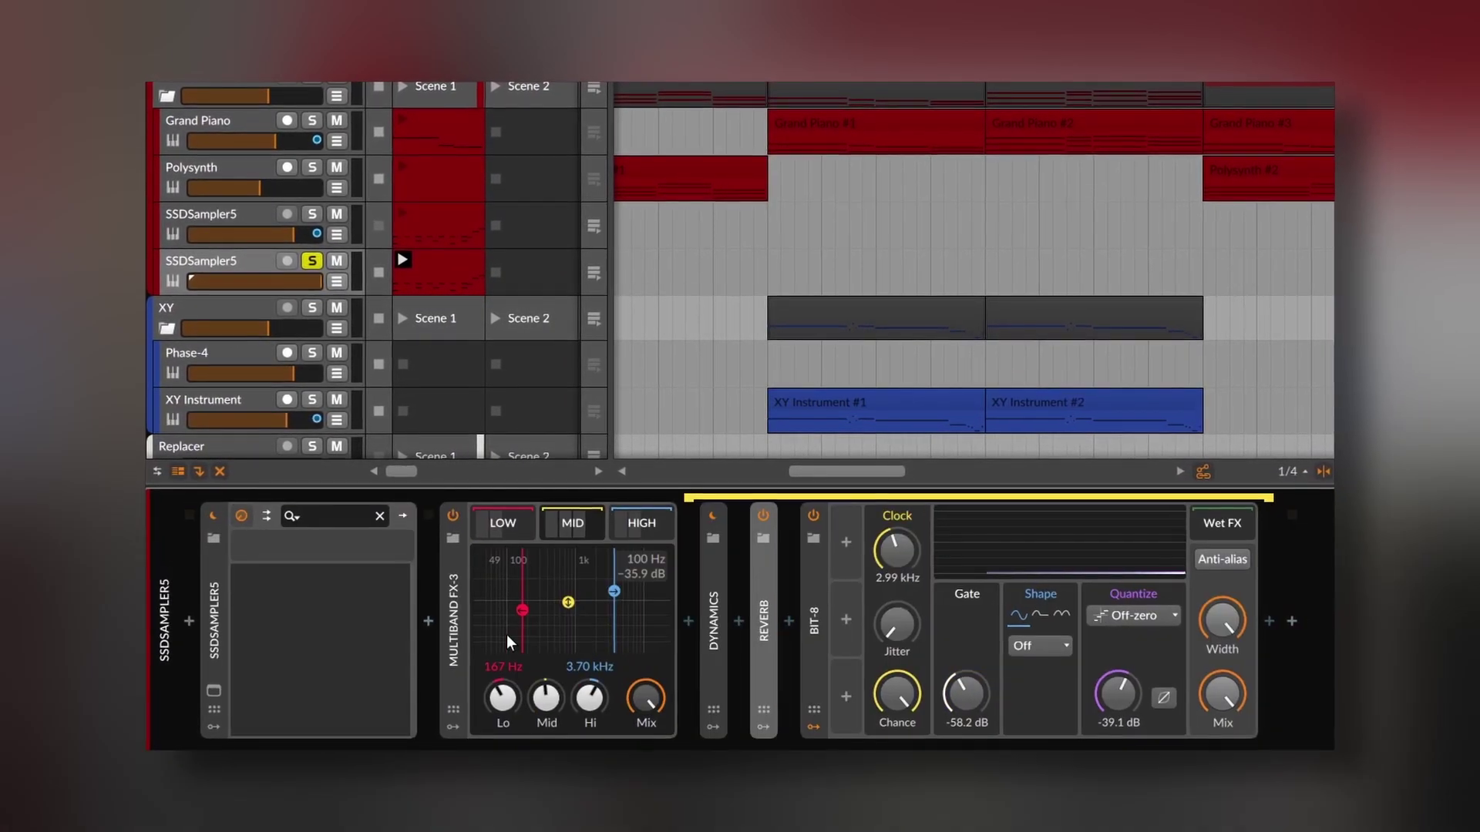
{"action": "left_click", "coordinate": [642, 522]}
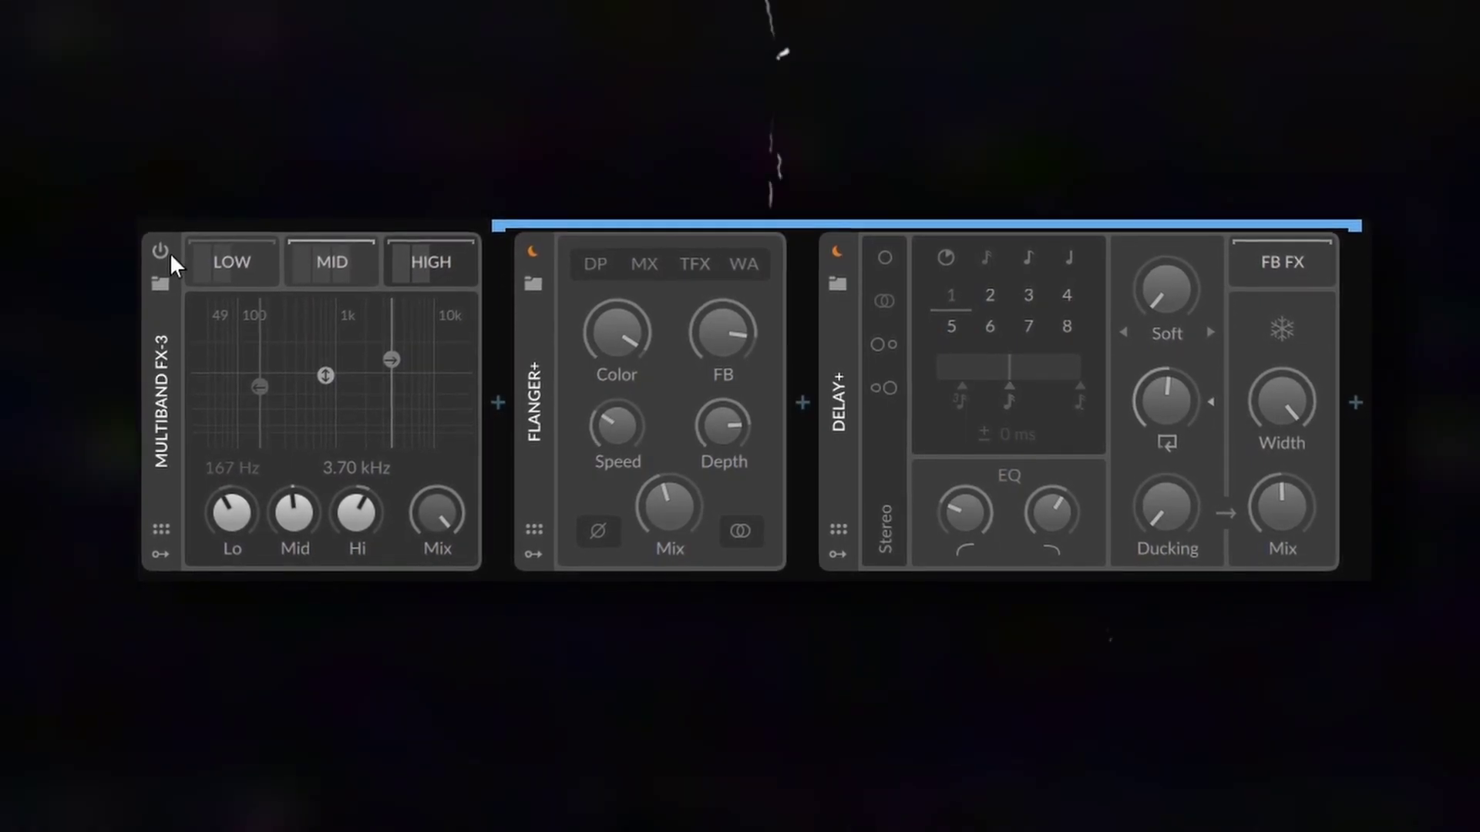
{"action": "left_click", "coordinate": [162, 250]}
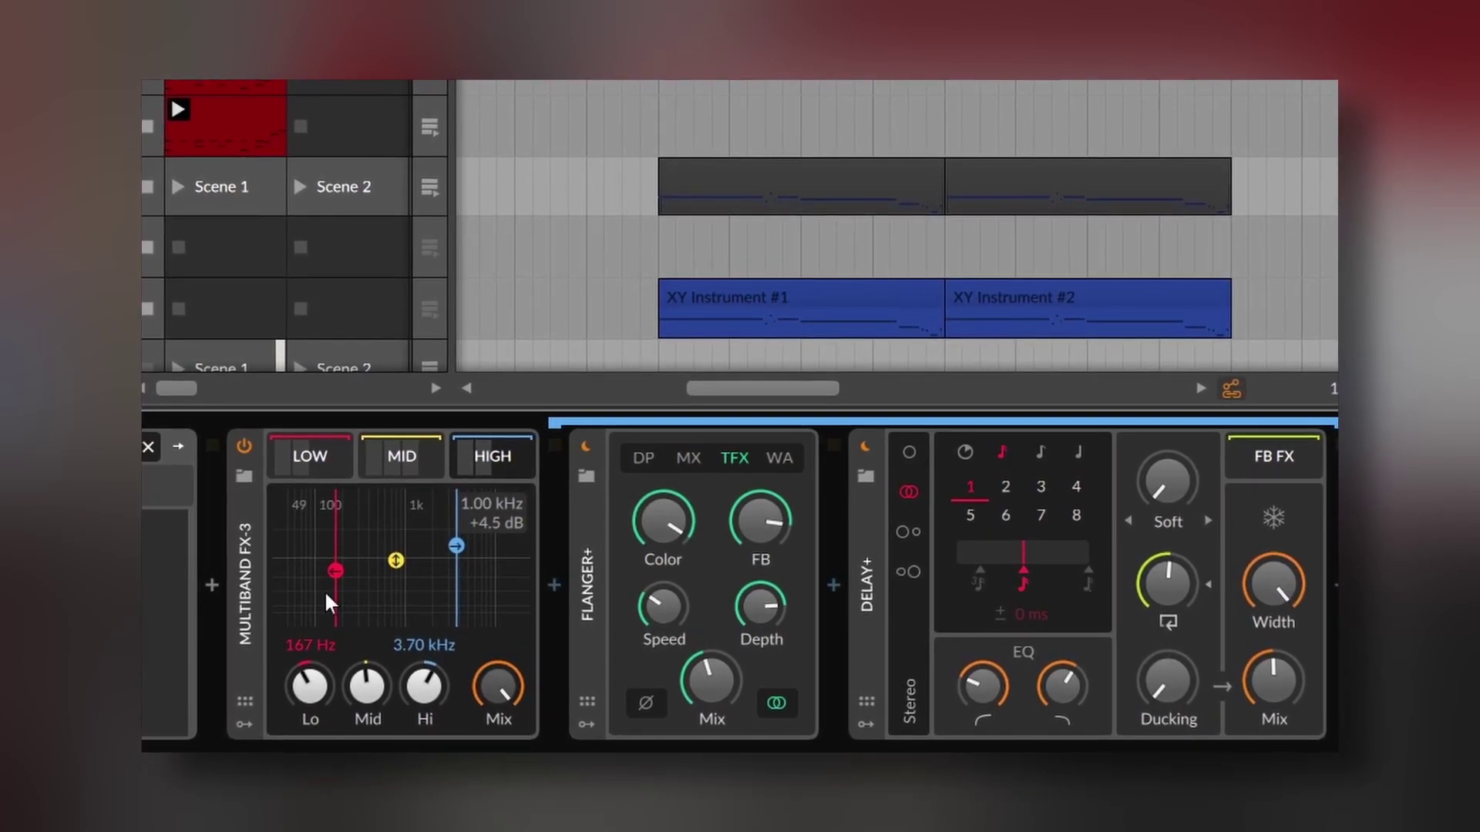
{"action": "left_click", "coordinate": [243, 724]}
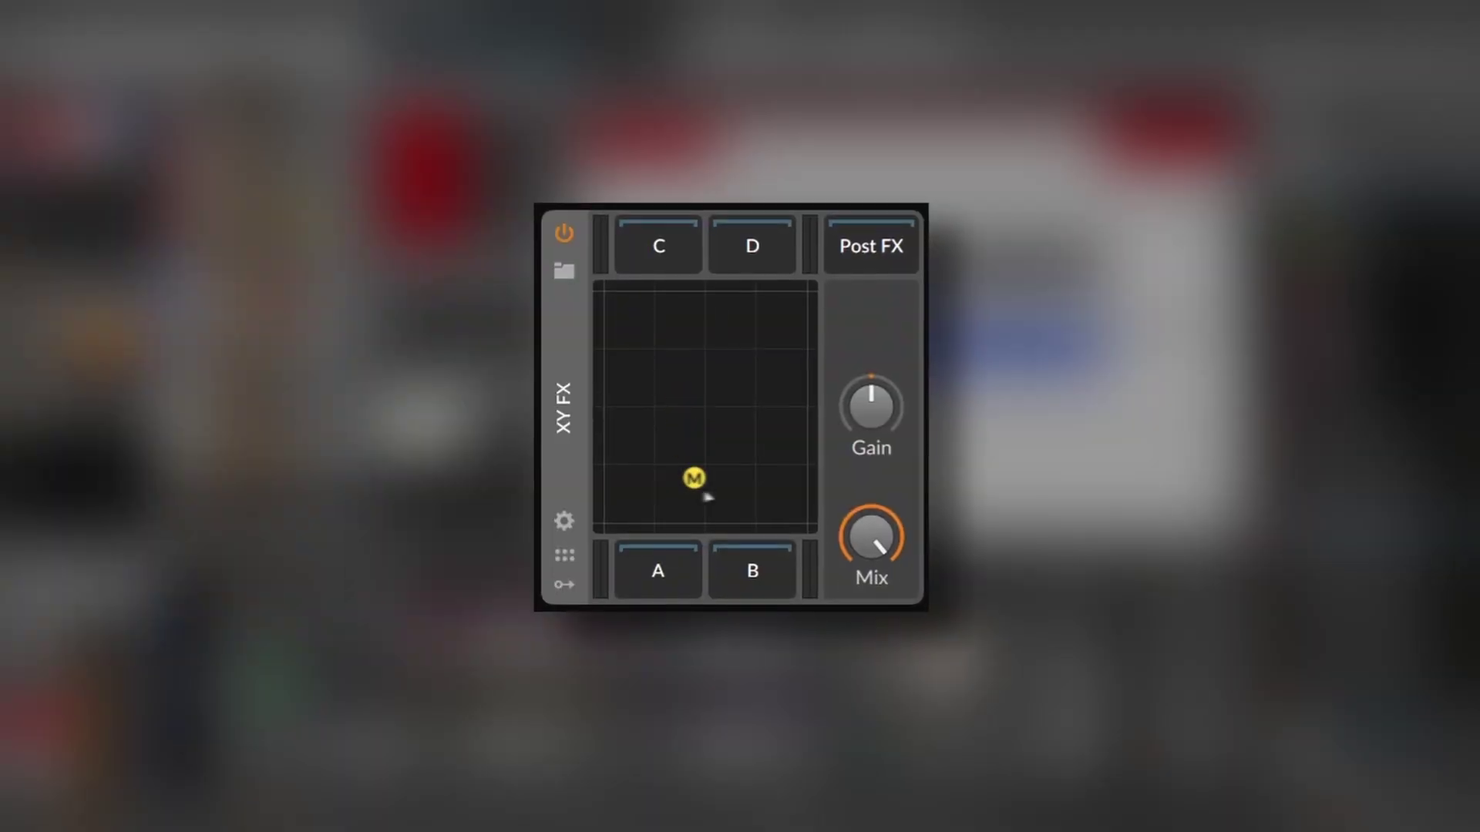
- Drag the XY FX blend point M upward on the pad
{"action": "left_click_drag", "start_coordinate": [707, 496], "coordinate": [707, 403]}
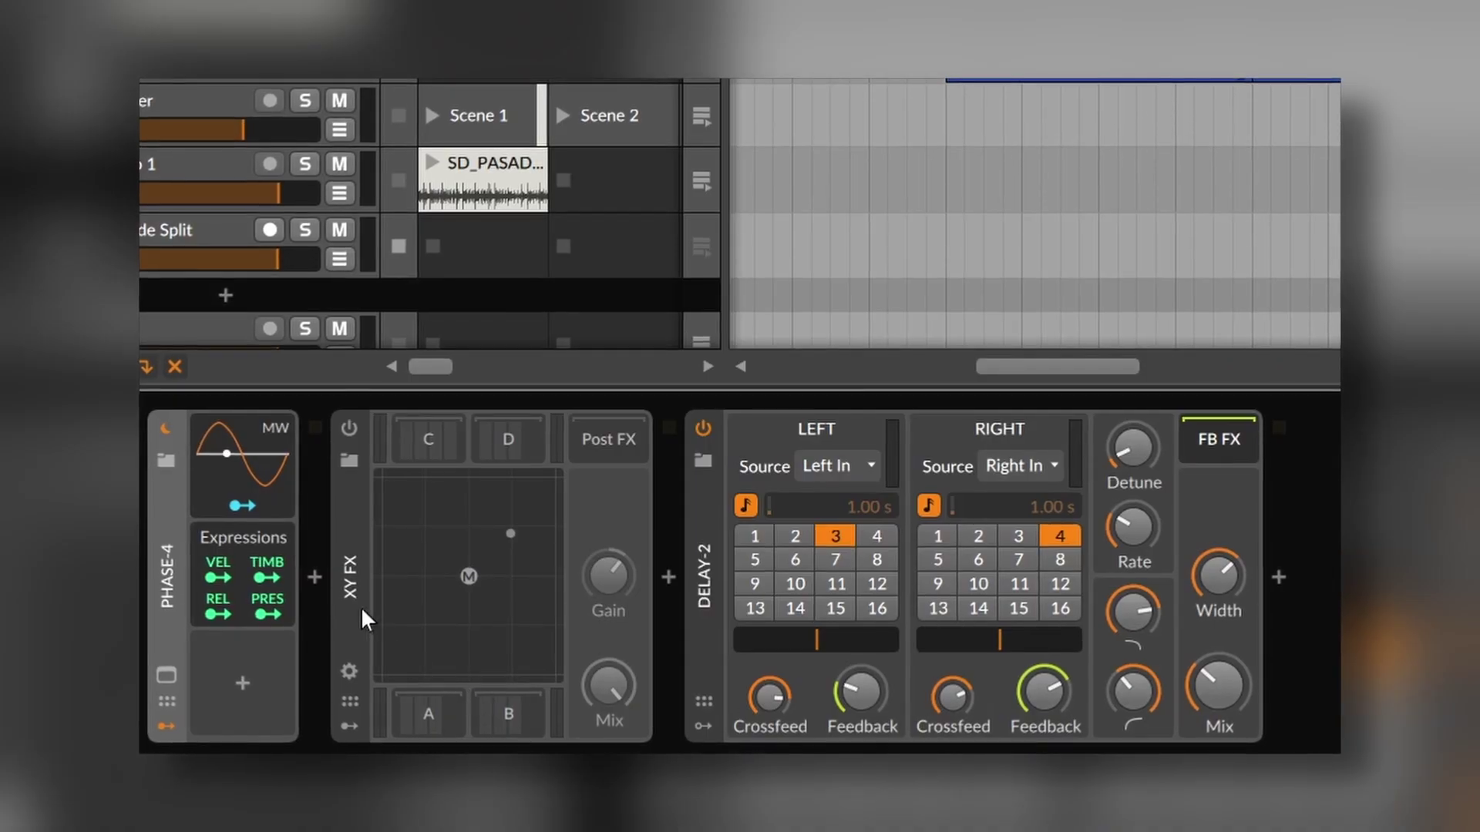
- Power on XY FX, show its random modulators and X/Y parameters, and collapse Phase-4 modulators and Delay-2
{"action": "left_click", "coordinate": [348, 427]}
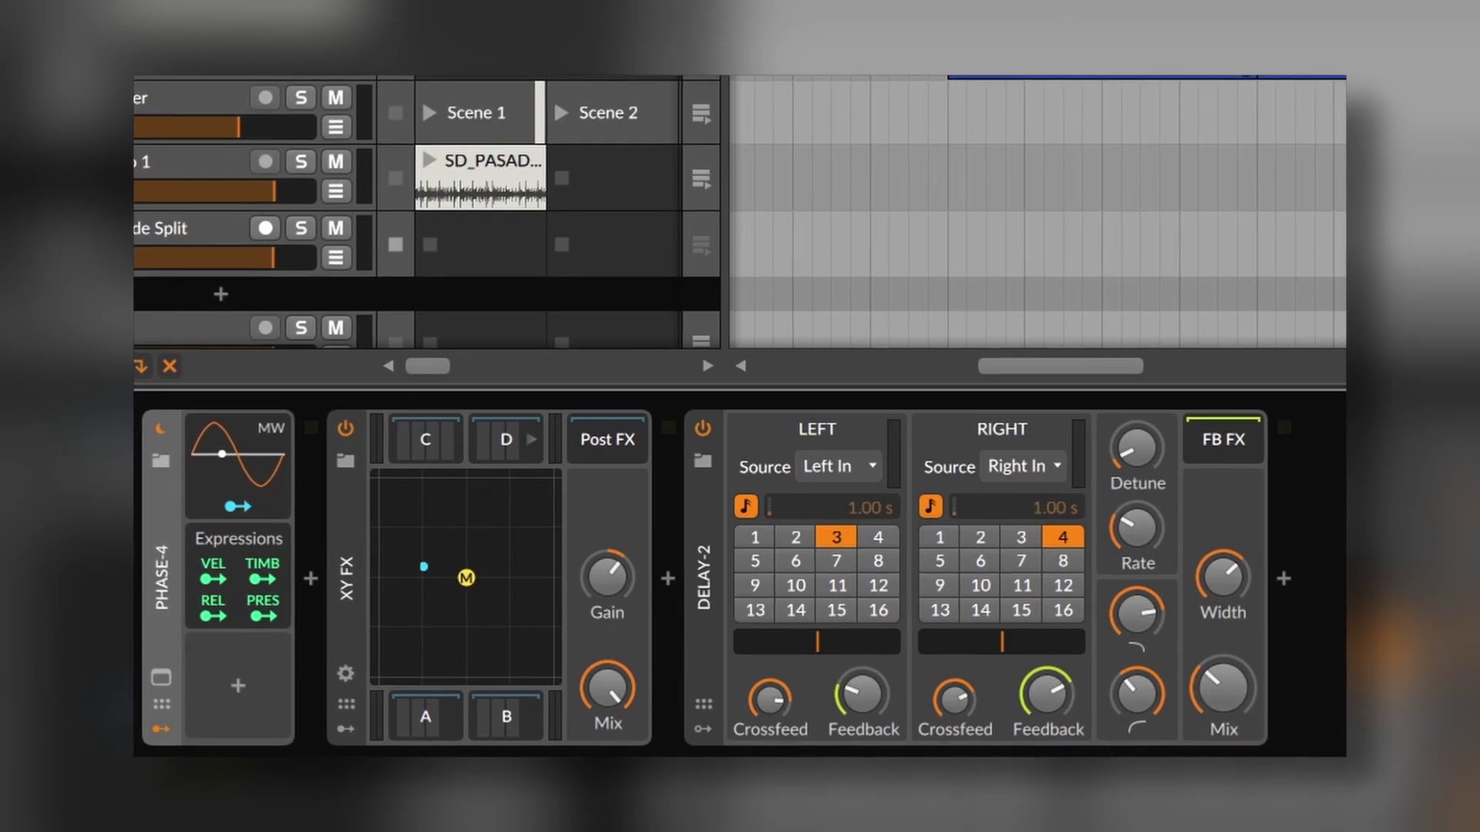
{"action": "left_click", "coordinate": [343, 736]}
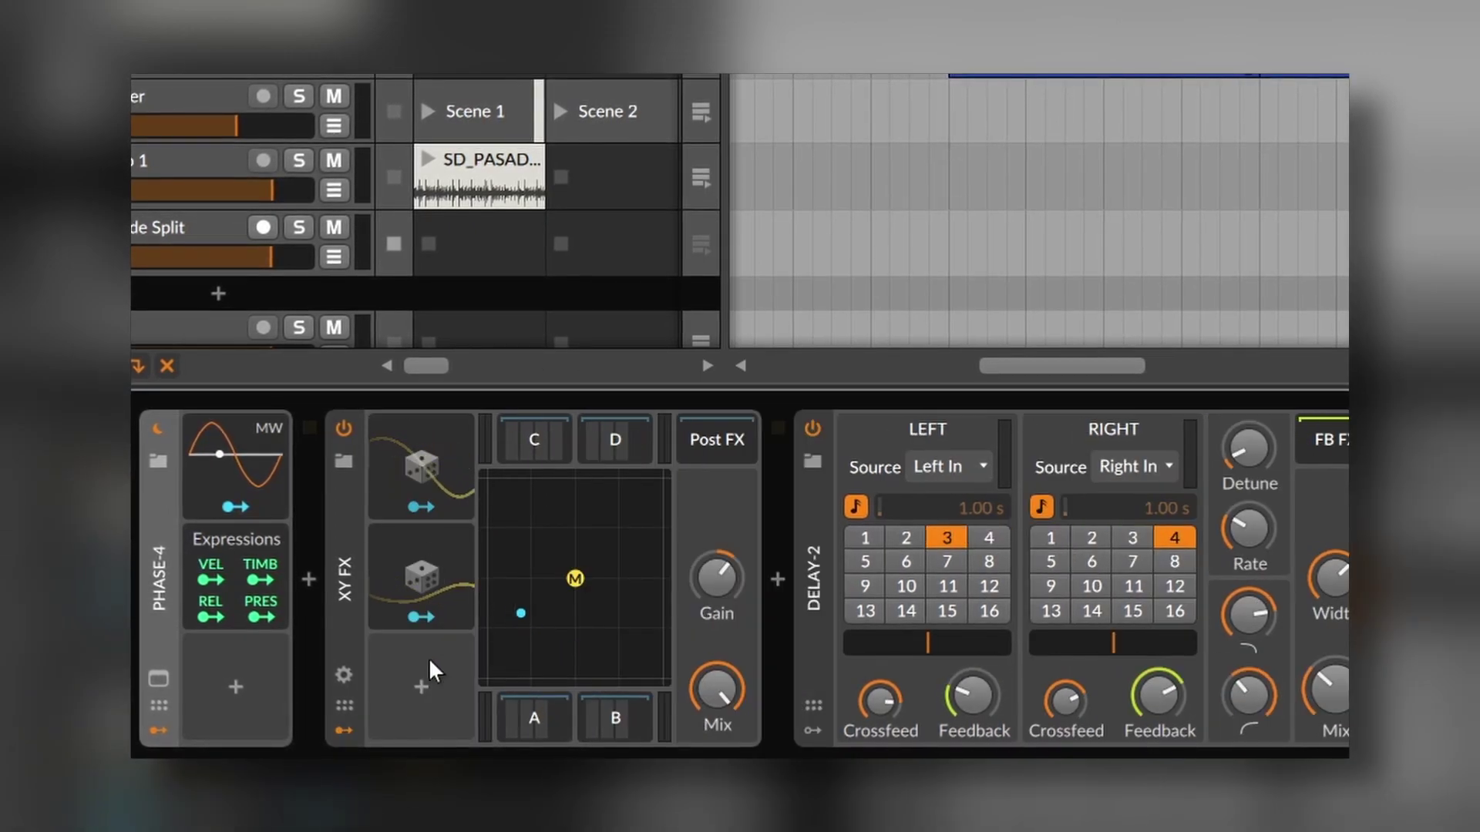
{"action": "left_click", "coordinate": [341, 677]}
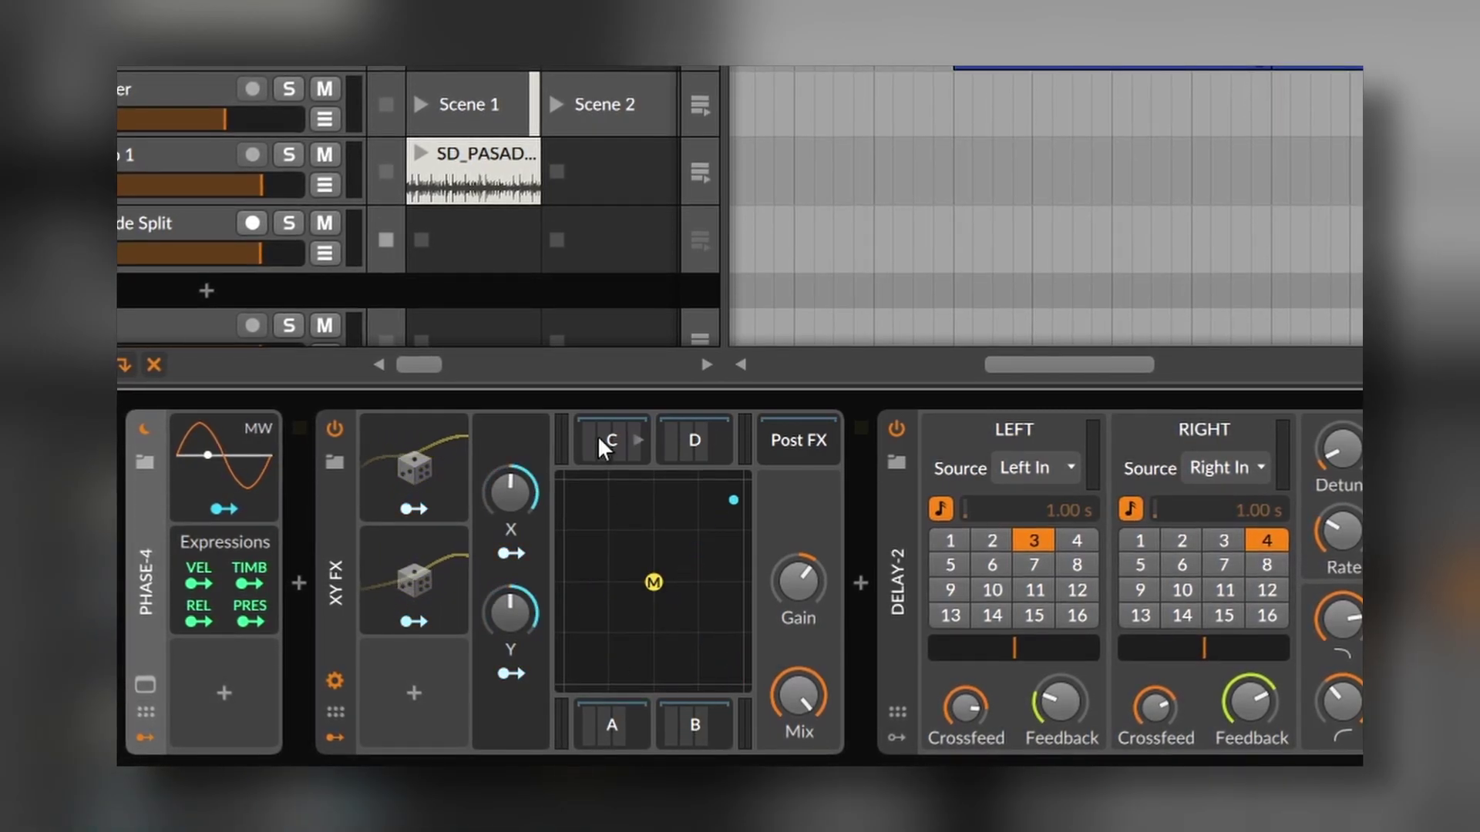
{"action": "left_click", "coordinate": [146, 737]}
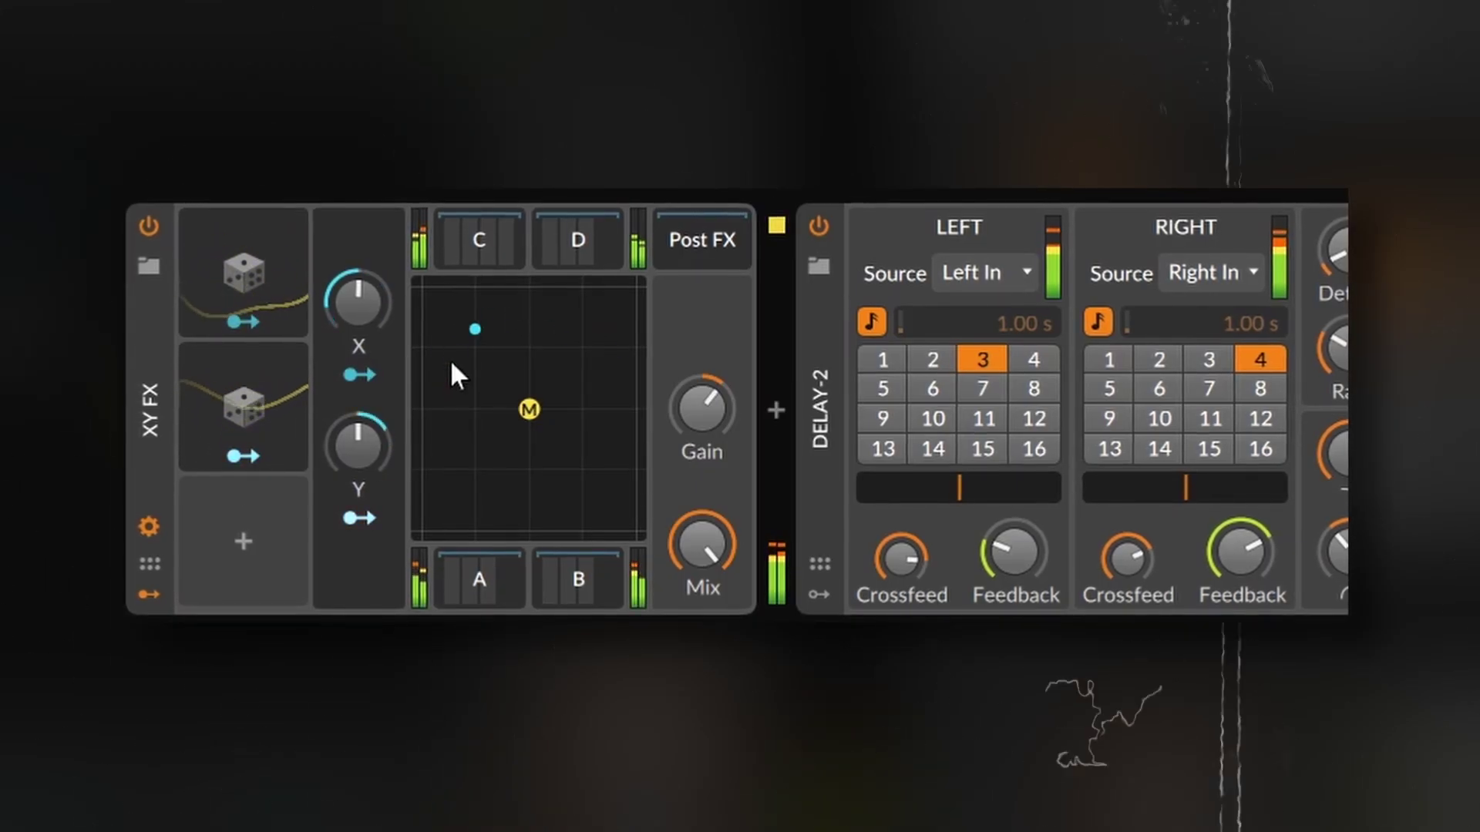
{"action": "left_click", "coordinate": [822, 414]}
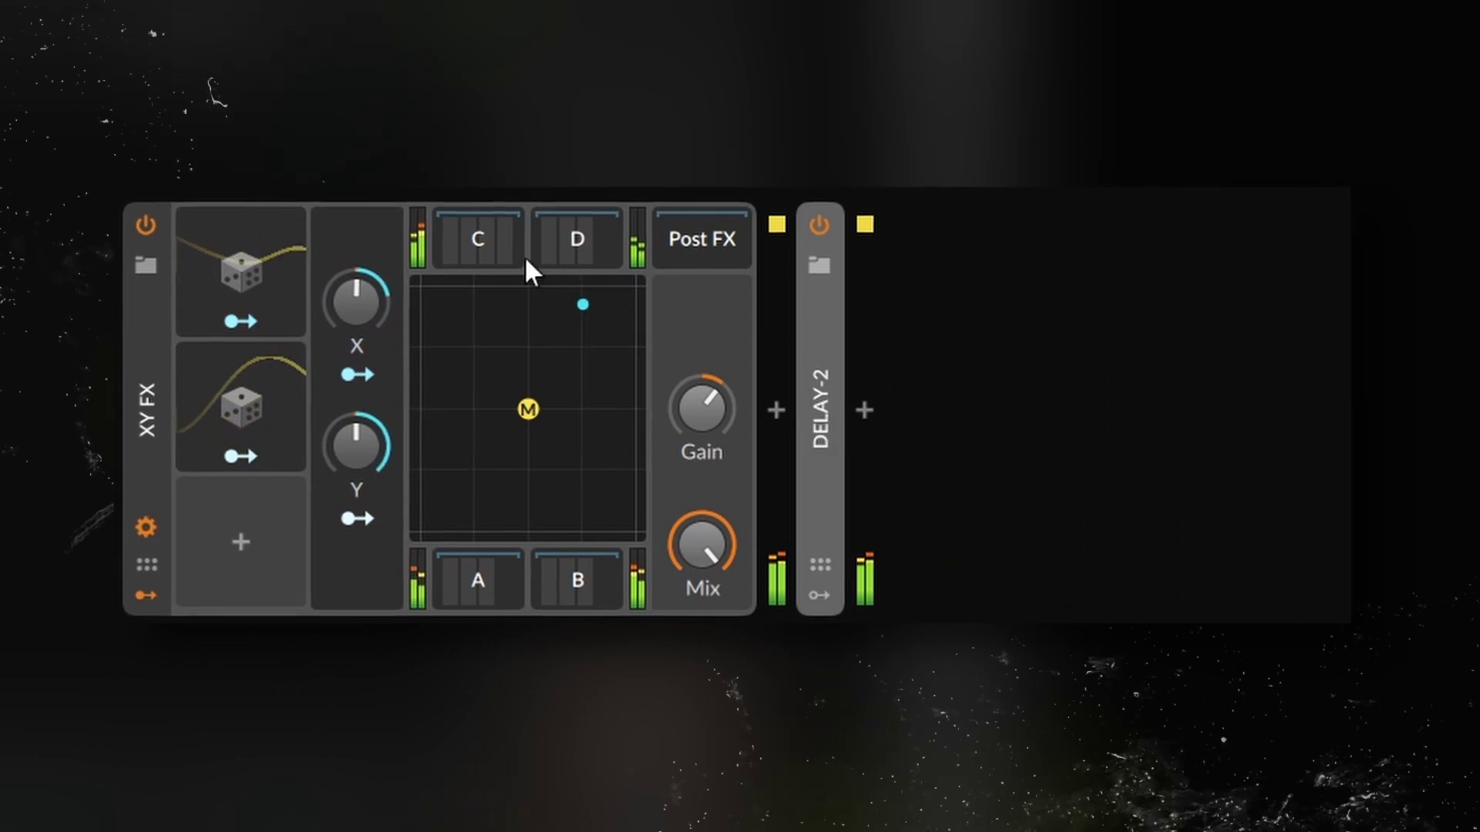
- View the XY FX effect chains for corners C, D and A in turn
{"action": "left_click", "coordinate": [506, 237]}
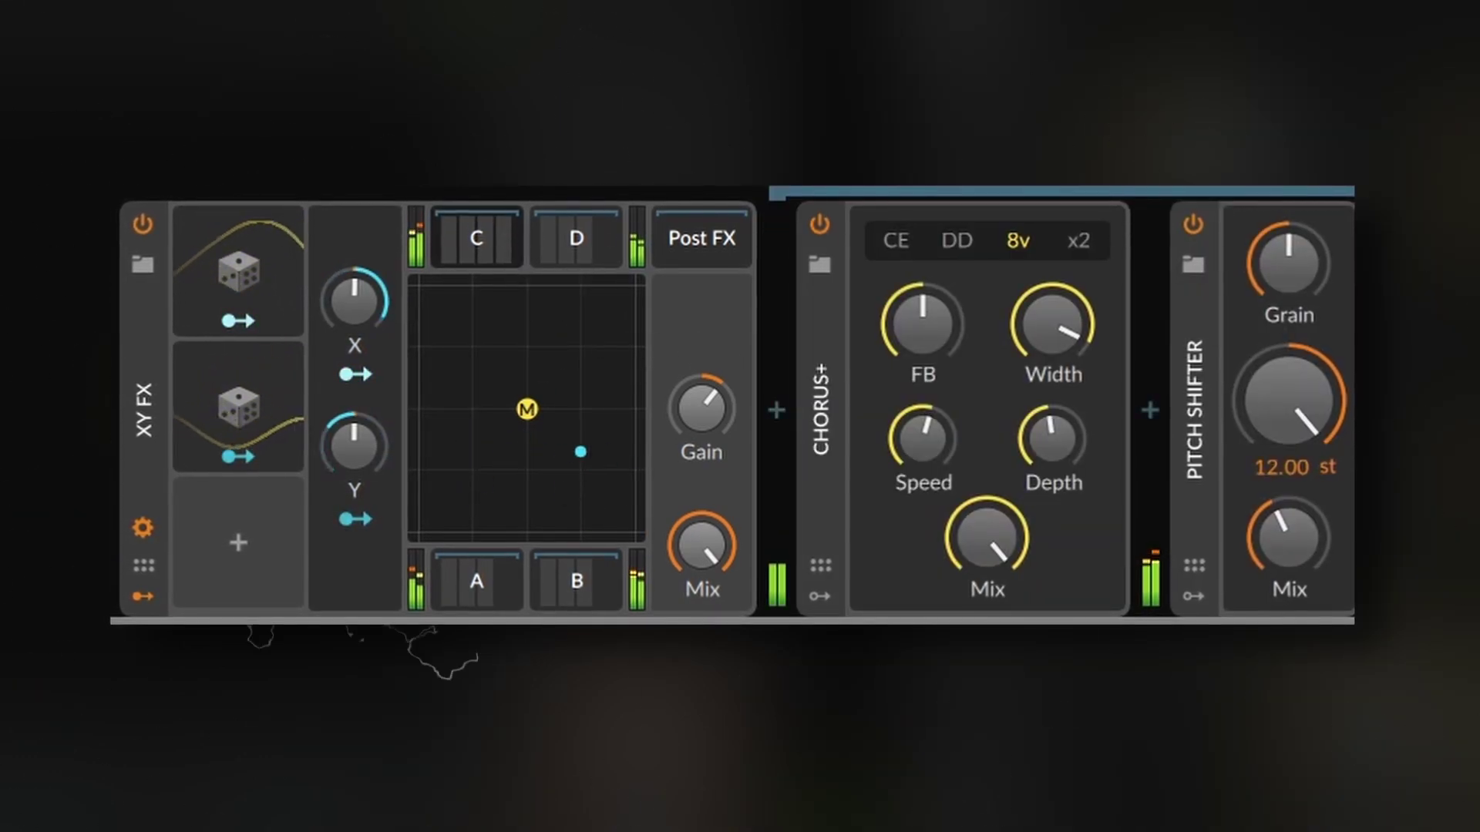
{"action": "scroll", "coordinate": [1079, 609], "scroll_direction": "right", "scroll_amount": 5}
{"action": "scroll", "coordinate": [1079, 609], "scroll_direction": "right", "scroll_amount": 2}
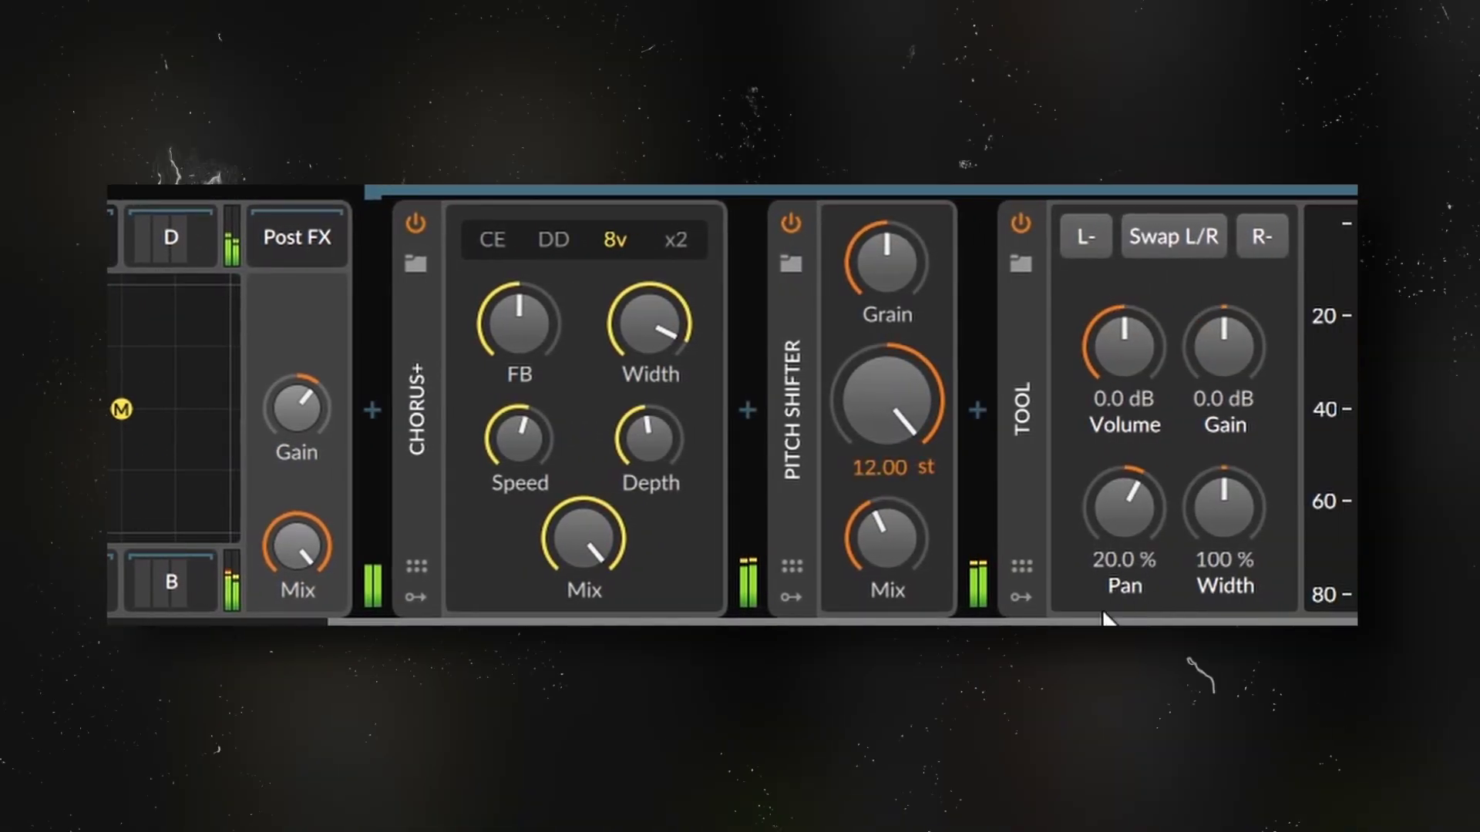
{"action": "scroll", "coordinate": [1079, 609], "scroll_direction": "left", "scroll_amount": 5}
{"action": "scroll", "coordinate": [740, 409], "scroll_direction": "left", "scroll_amount": 2}
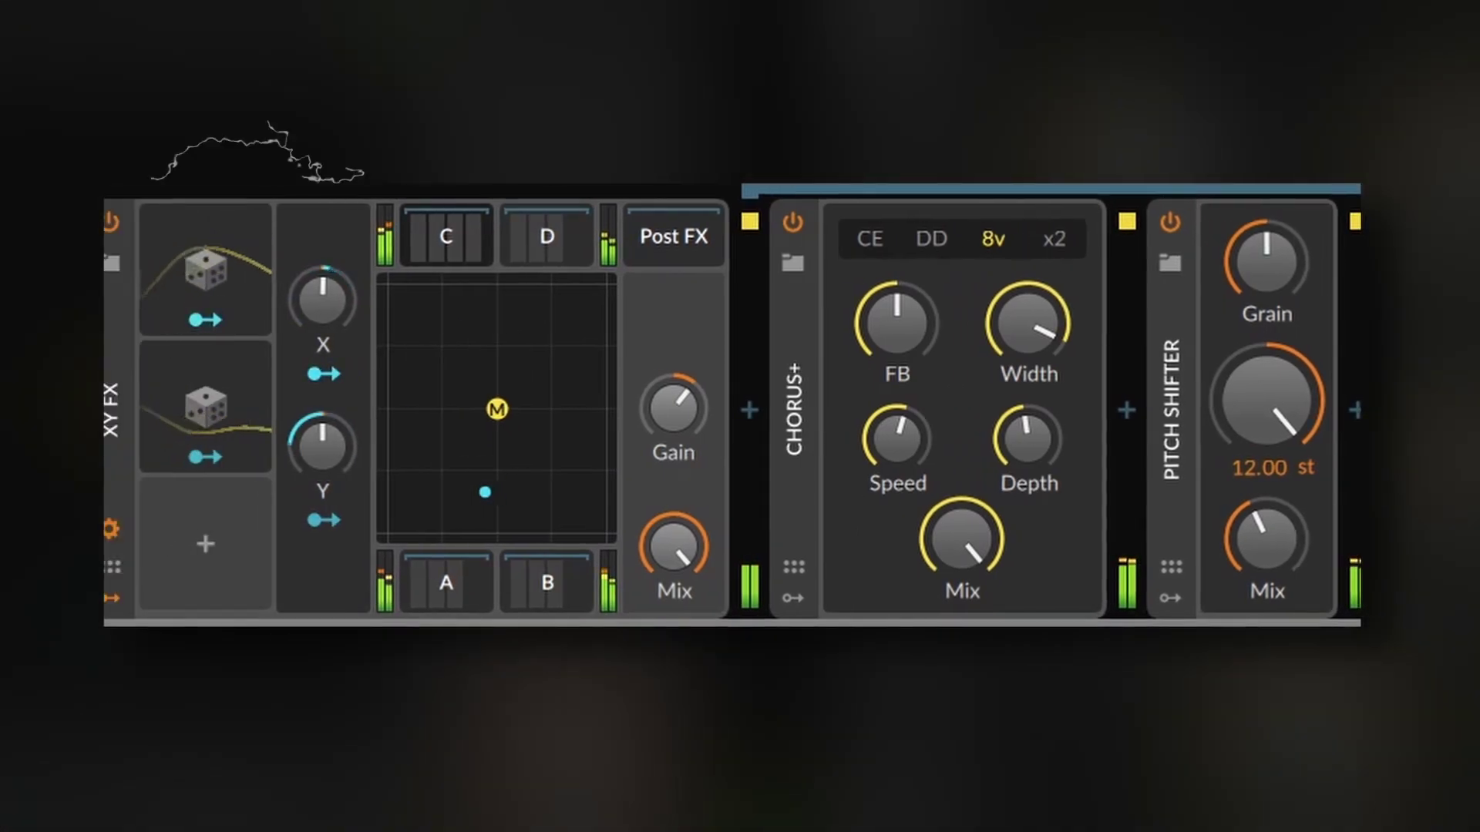
{"action": "left_click", "coordinate": [570, 239]}
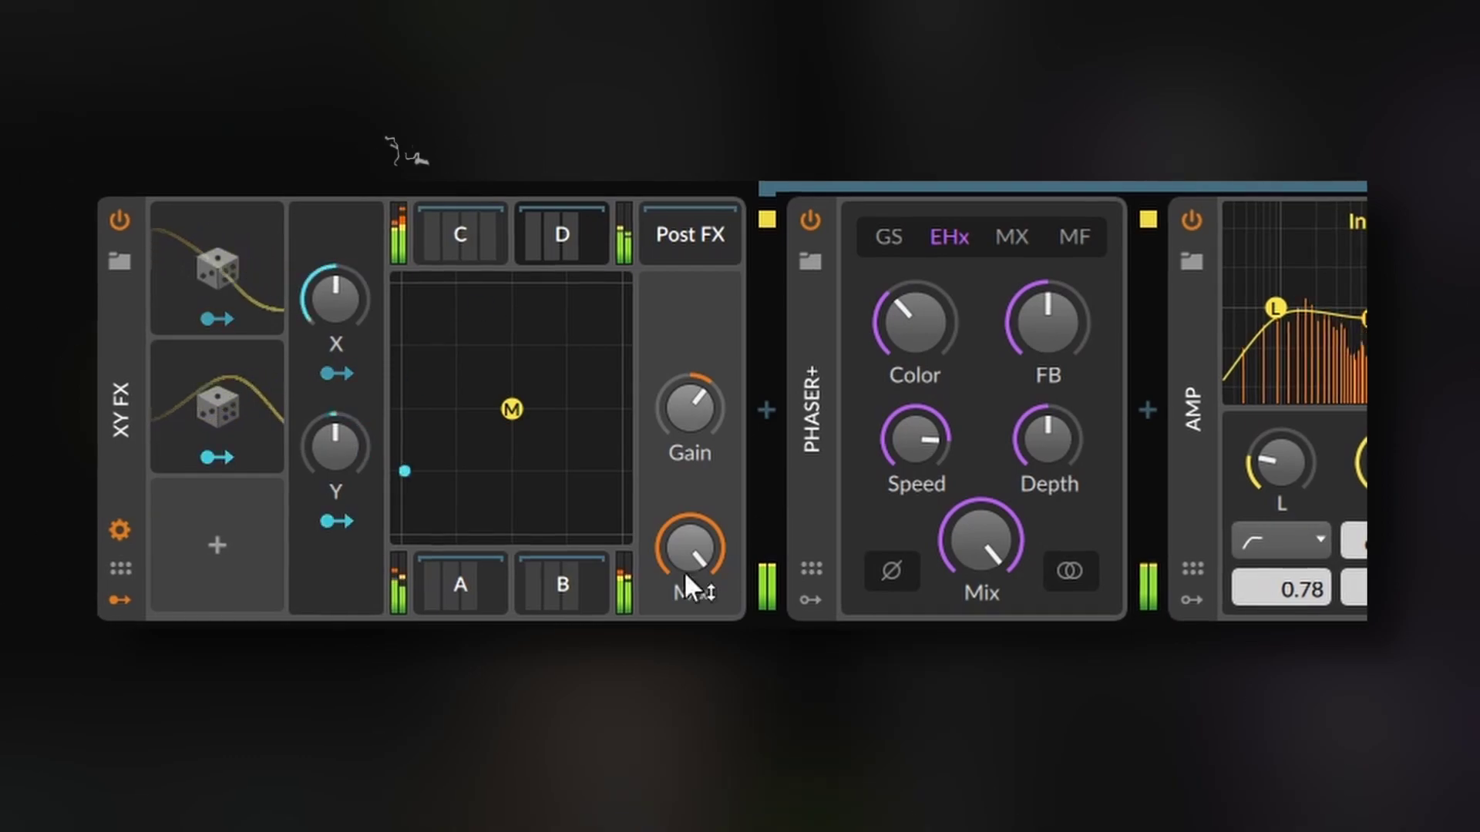
{"action": "left_click", "coordinate": [462, 578]}
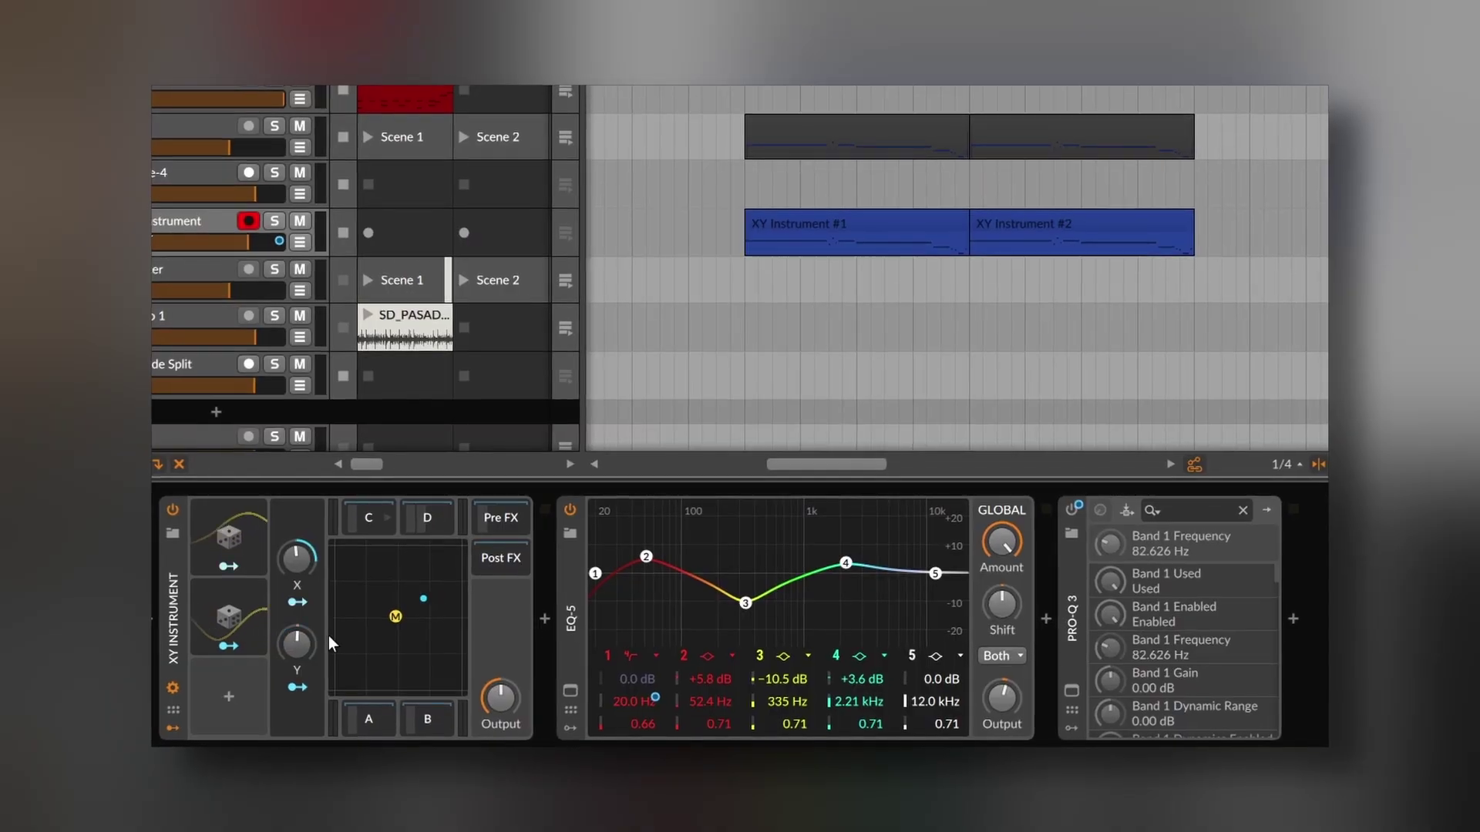
- Cycle the XY Instrument corners through FM-4, Sampler on B and A, ending on Polymer at D
{"action": "left_click", "coordinate": [423, 519]}
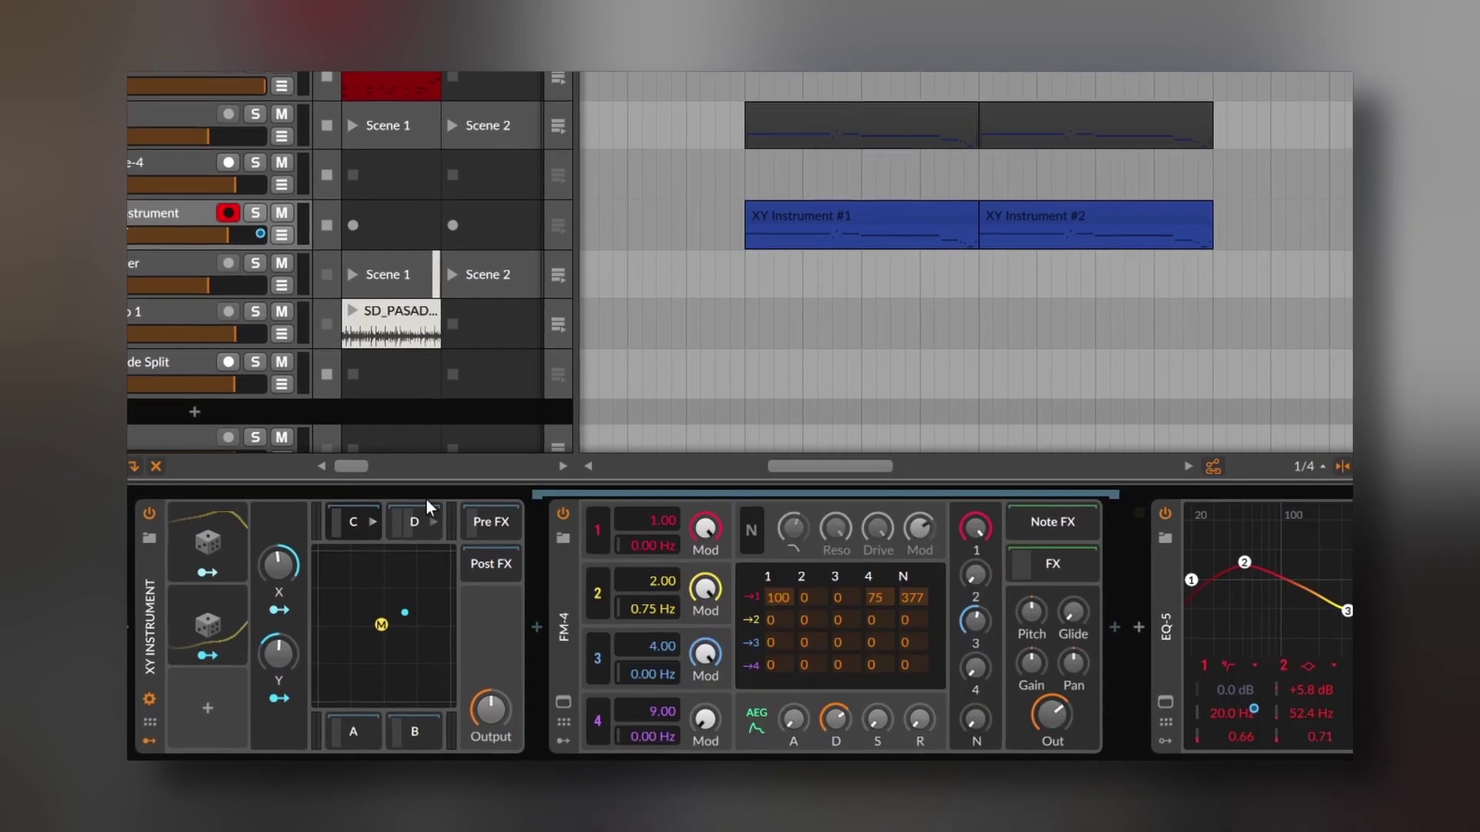
{"action": "left_click", "coordinate": [416, 525]}
{"action": "left_click", "coordinate": [408, 739]}
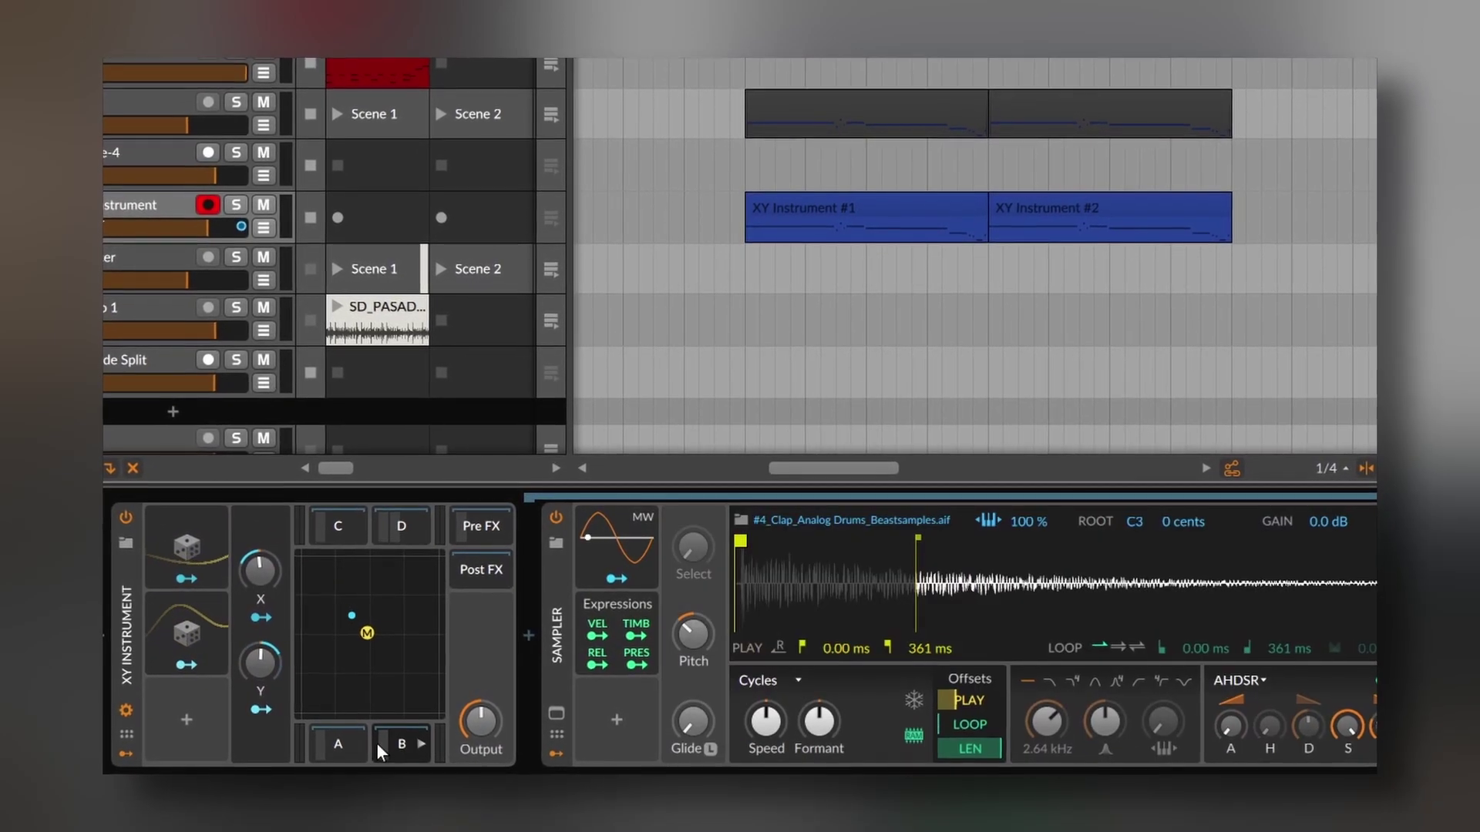
{"action": "left_click", "coordinate": [355, 740]}
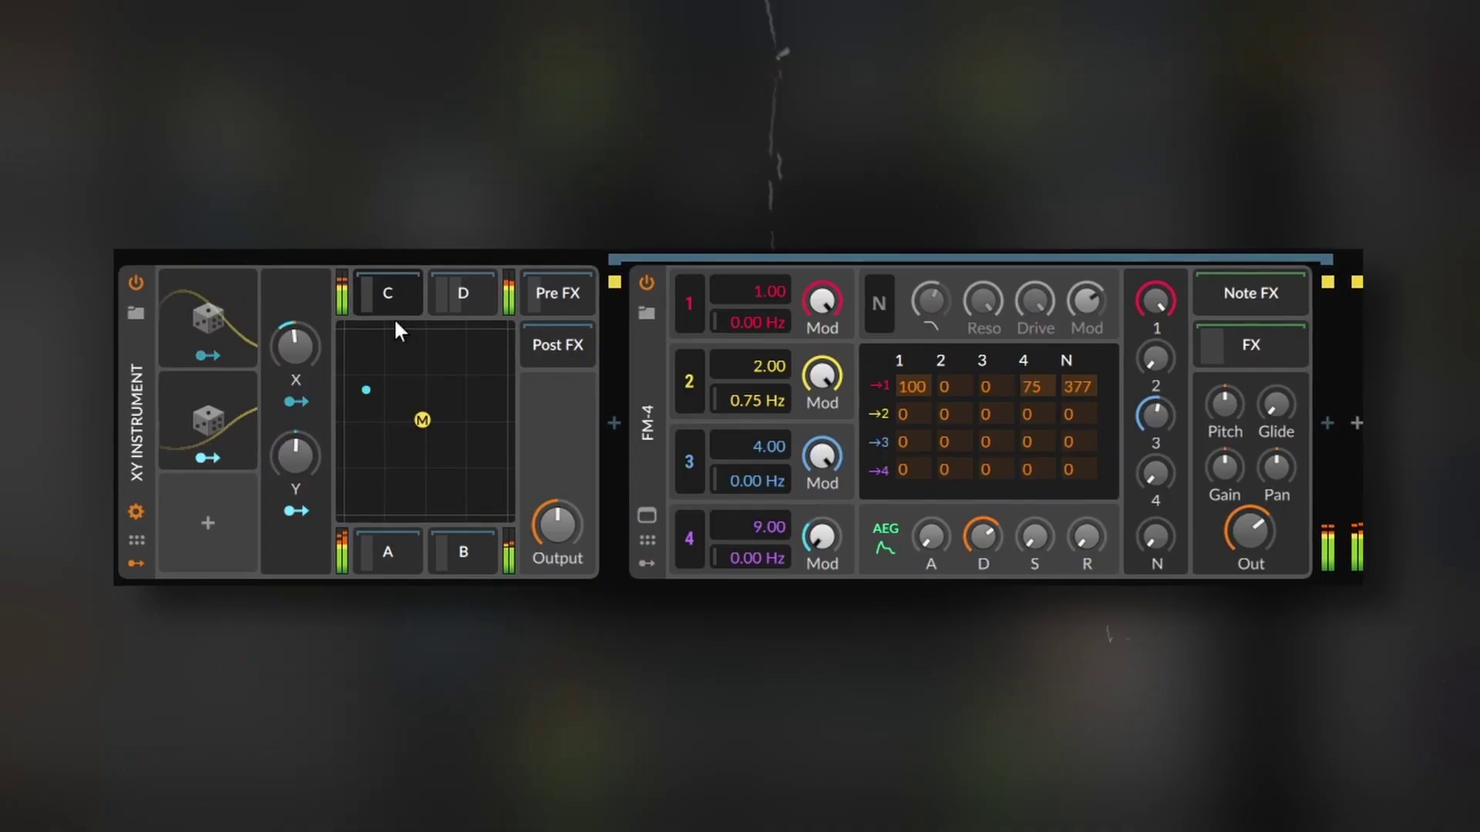
{"action": "left_click", "coordinate": [463, 298]}
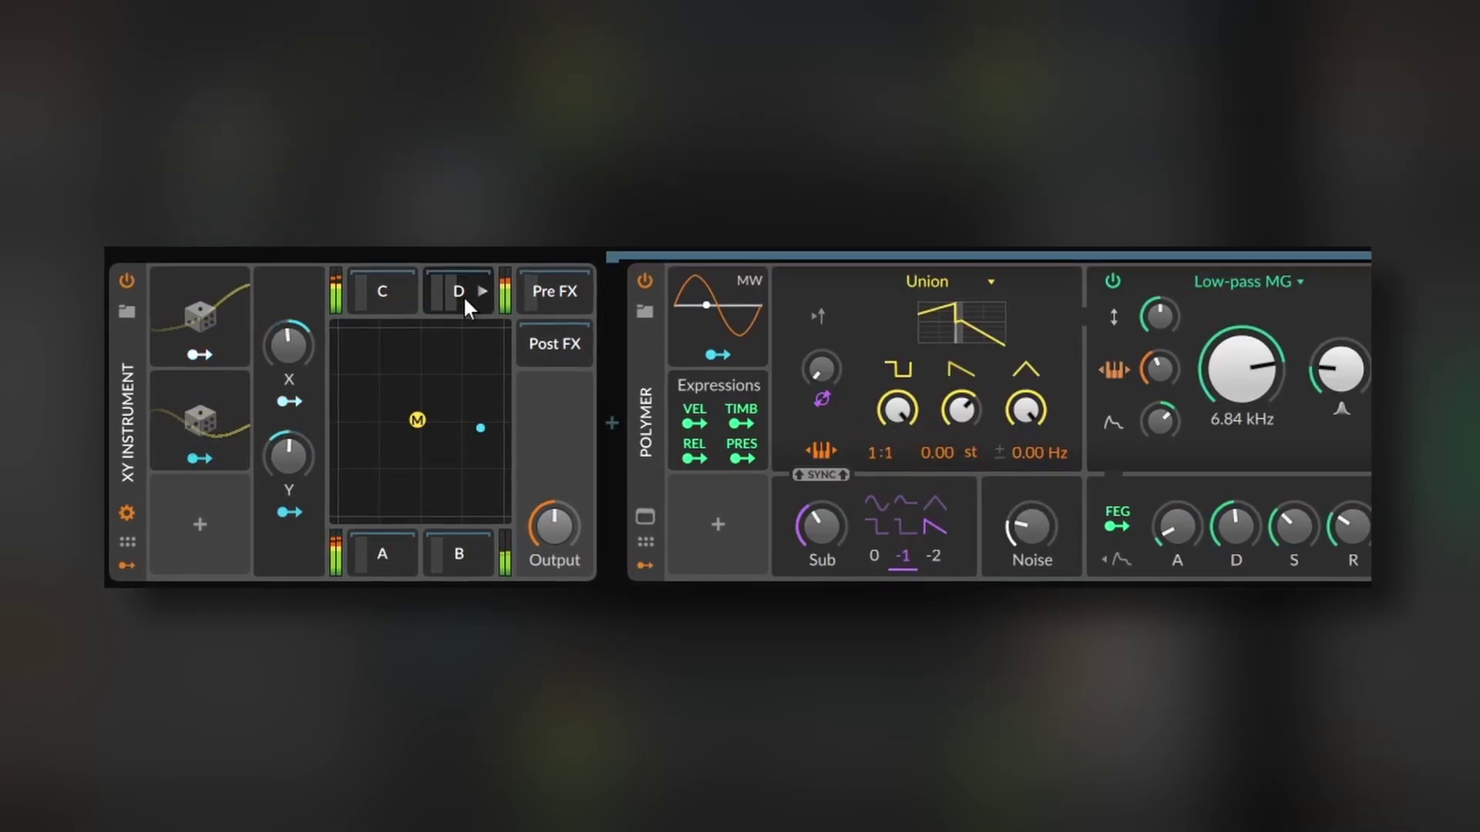